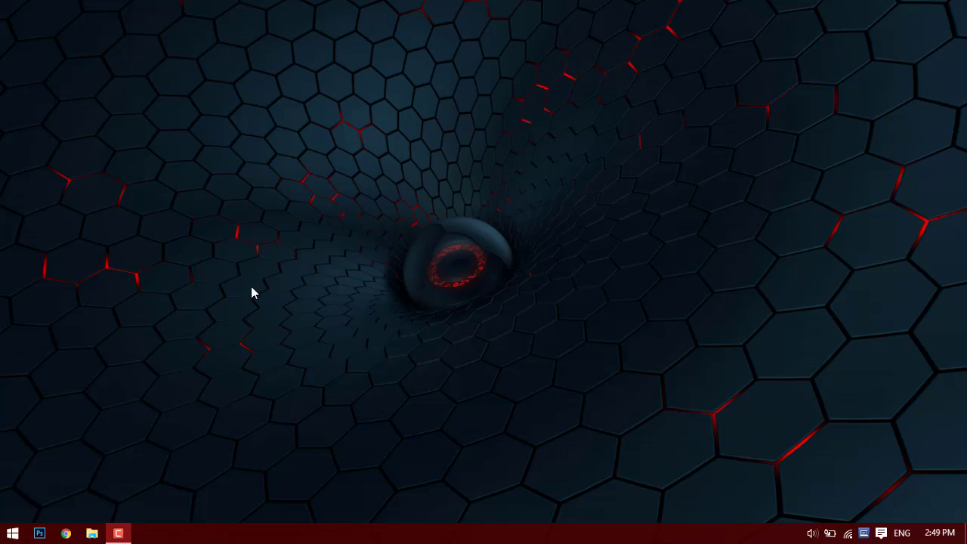
Open the C:\Windows\Temp folder by running 'temp' from the Start menu's Run dialog.
{"action": "right_click", "coordinate": [12, 535]}
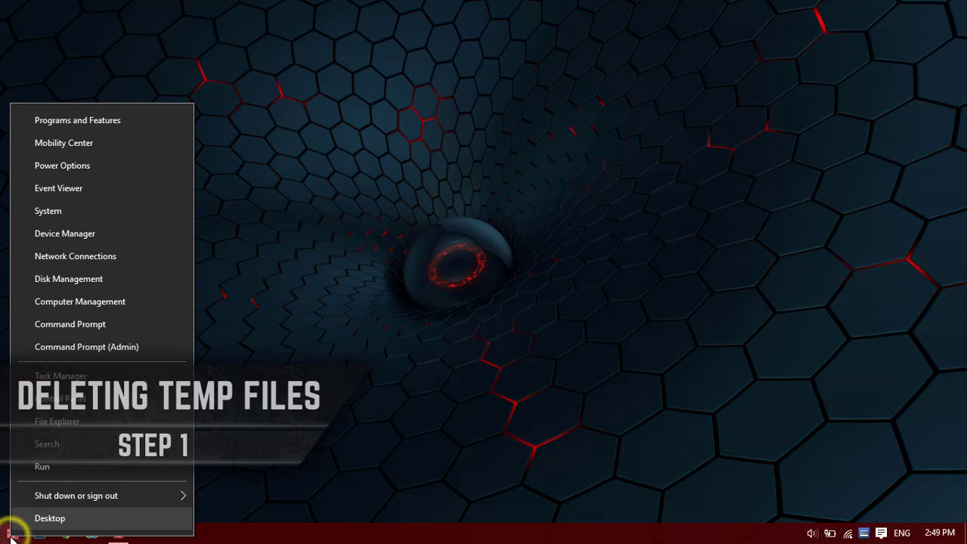
{"action": "left_click", "coordinate": [49, 469]}
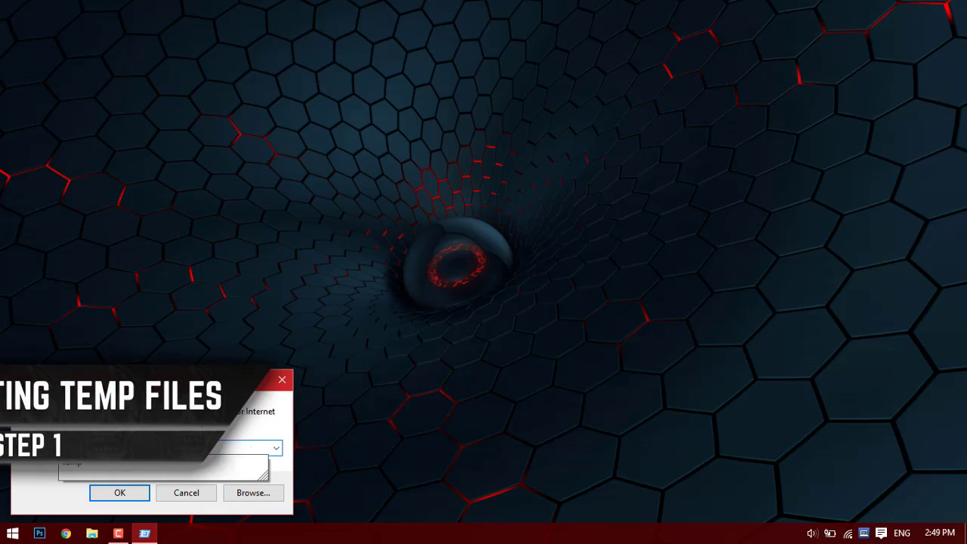
{"action": "type", "text": "temp"}
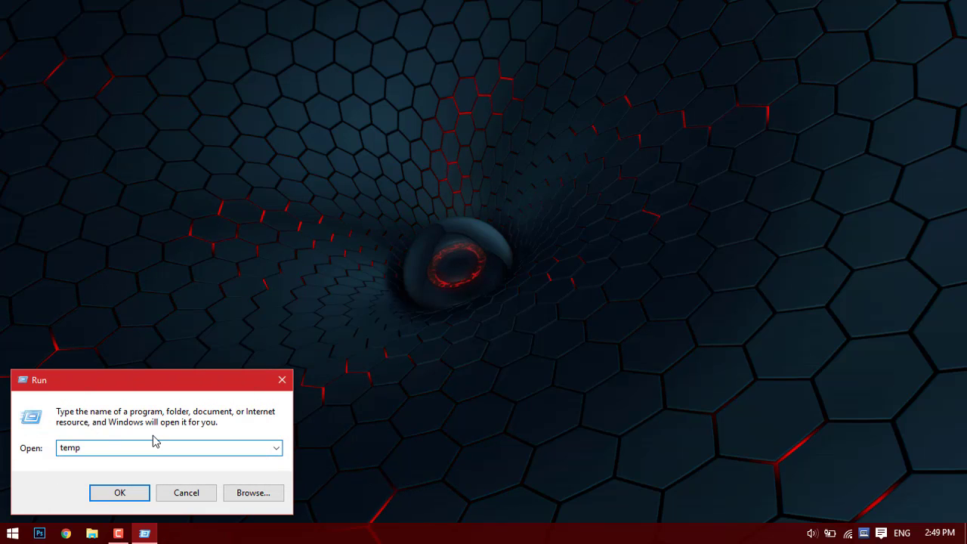
{"action": "key", "text": "Return"}
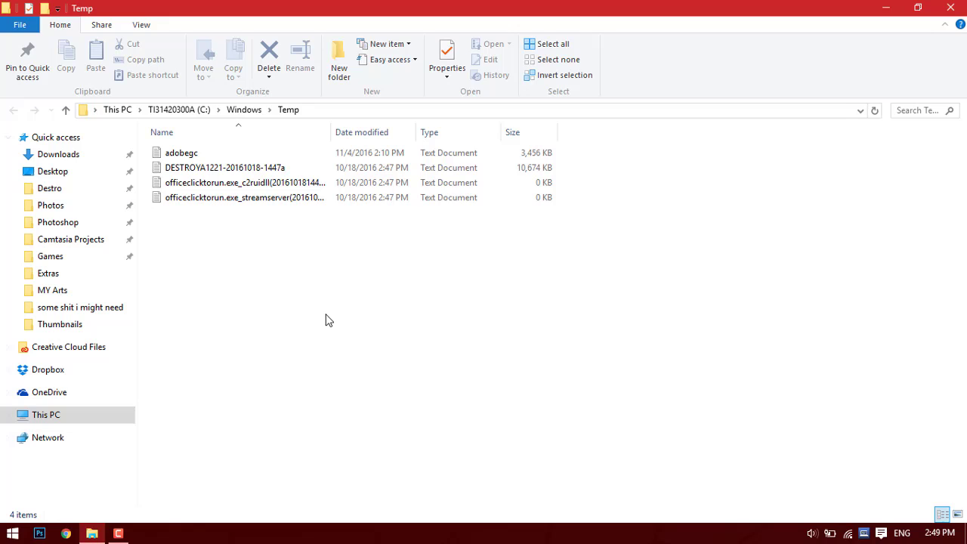
Delete all four temp files, skipping the in-use ones, then close the window.
{"action": "left_click_drag", "start_coordinate": [315, 284], "coordinate": [201, 148]}
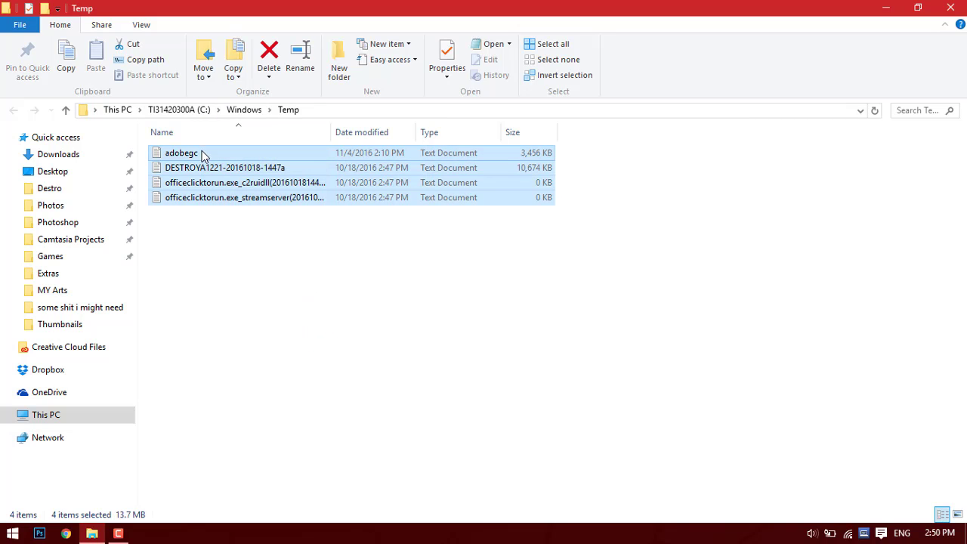
{"action": "right_click", "coordinate": [189, 153]}
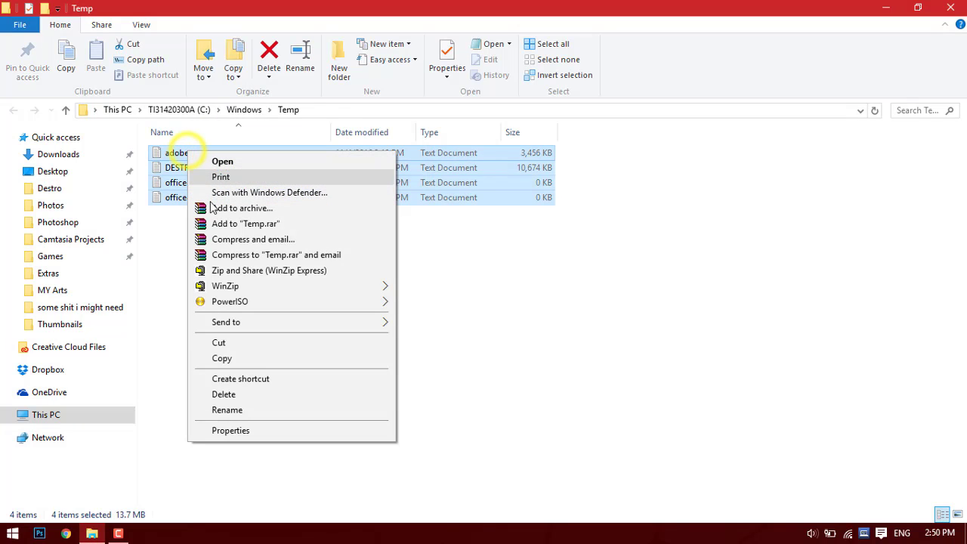
{"action": "left_click", "coordinate": [275, 398]}
{"action": "left_click", "coordinate": [518, 231]}
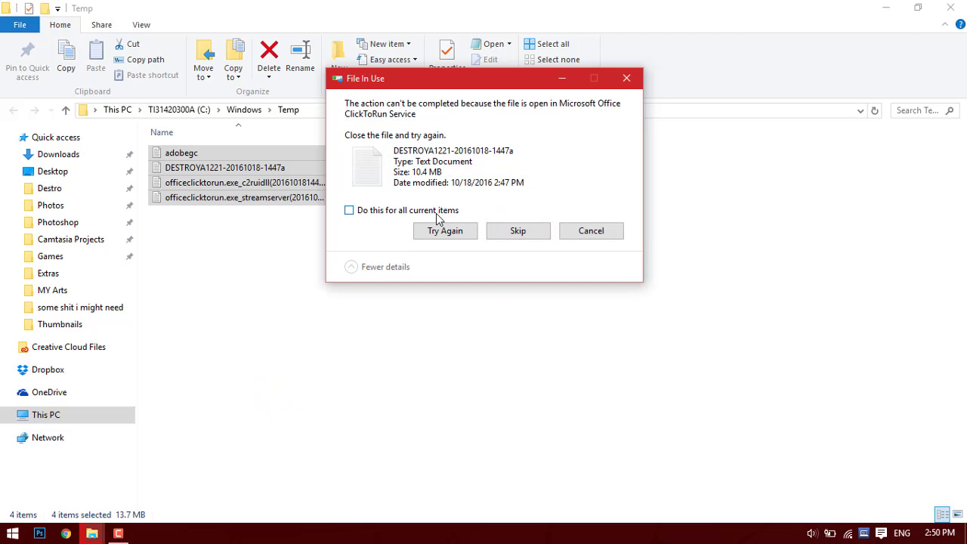
{"action": "left_click", "coordinate": [510, 232]}
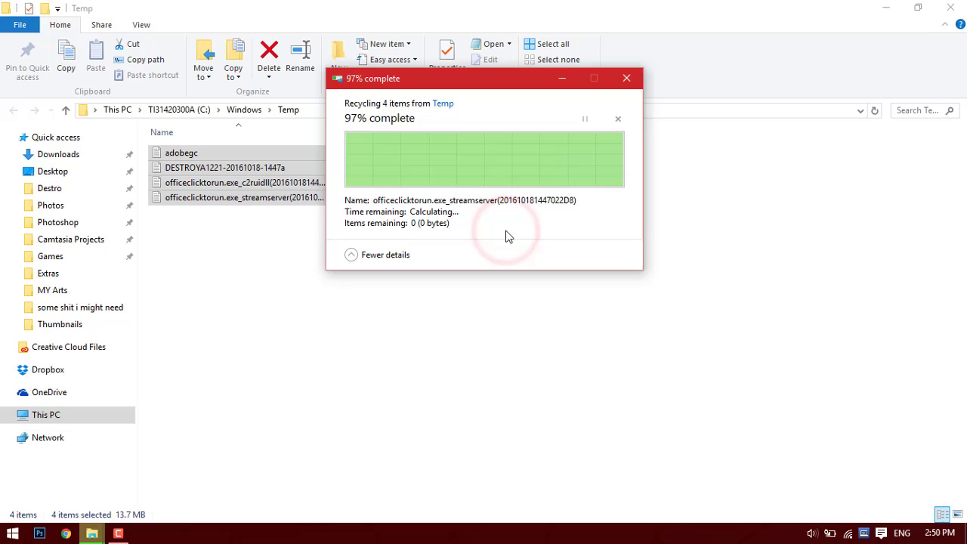
{"action": "left_click", "coordinate": [430, 255]}
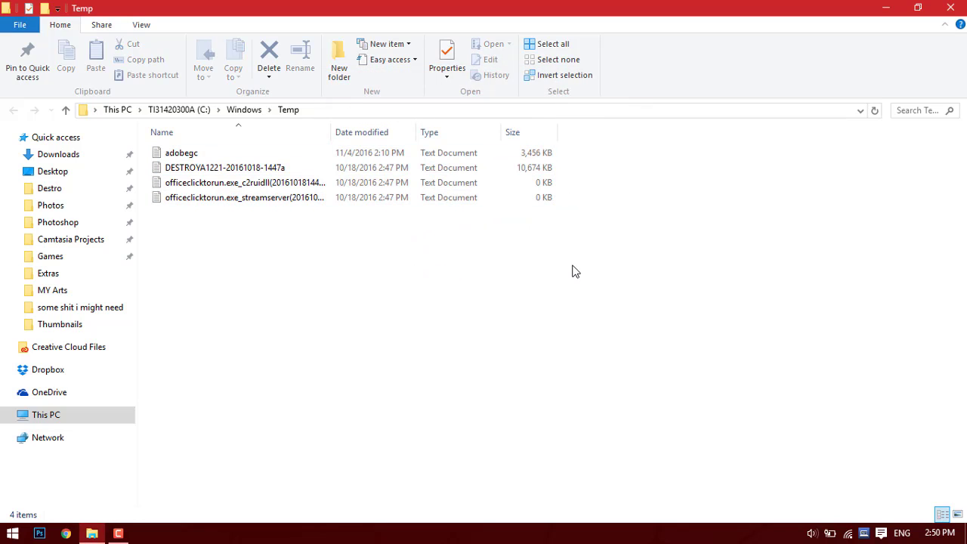
{"action": "left_click", "coordinate": [951, 9]}
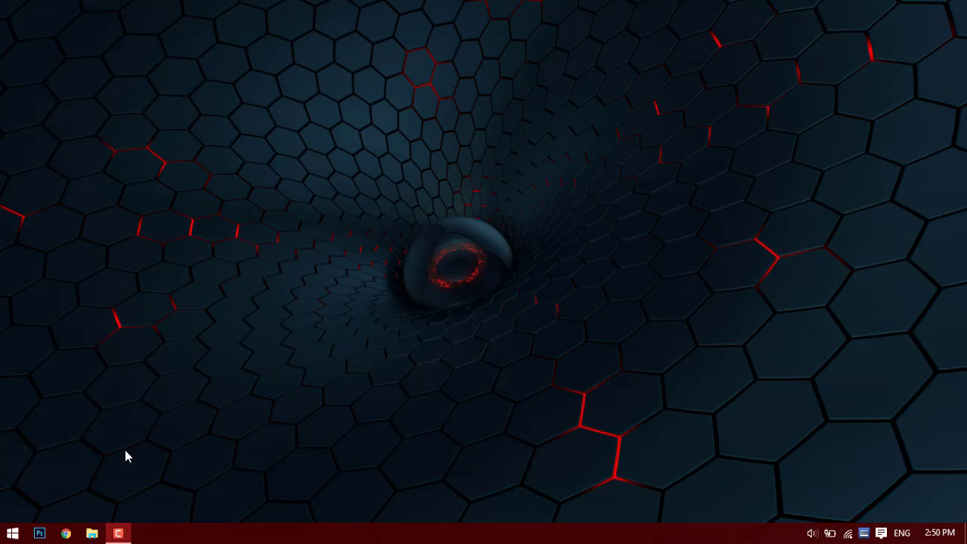
Open the user's local Temp folder through the Run dialog.
{"action": "right_click", "coordinate": [13, 533]}
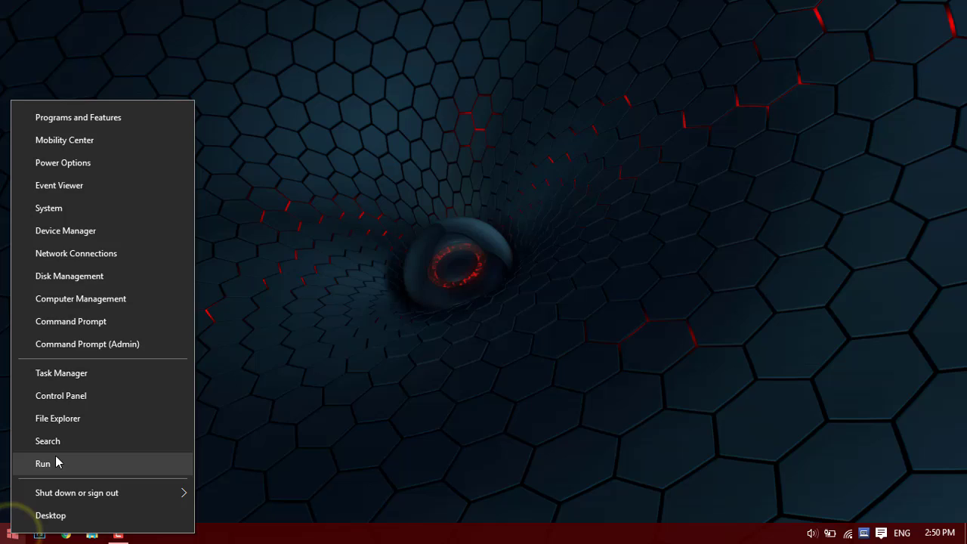
{"action": "left_click", "coordinate": [58, 463]}
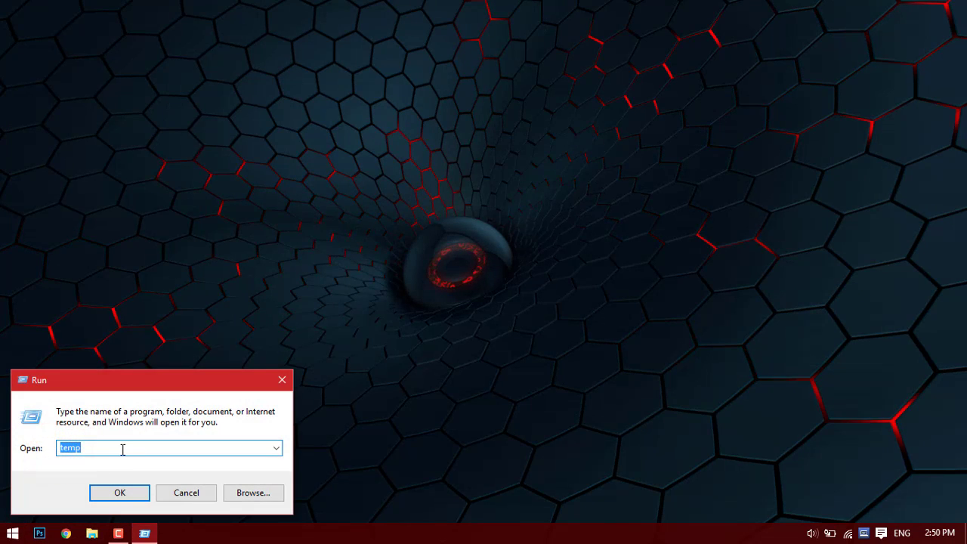
{"action": "type", "text": "%"}
{"action": "type", "text": "emp"}
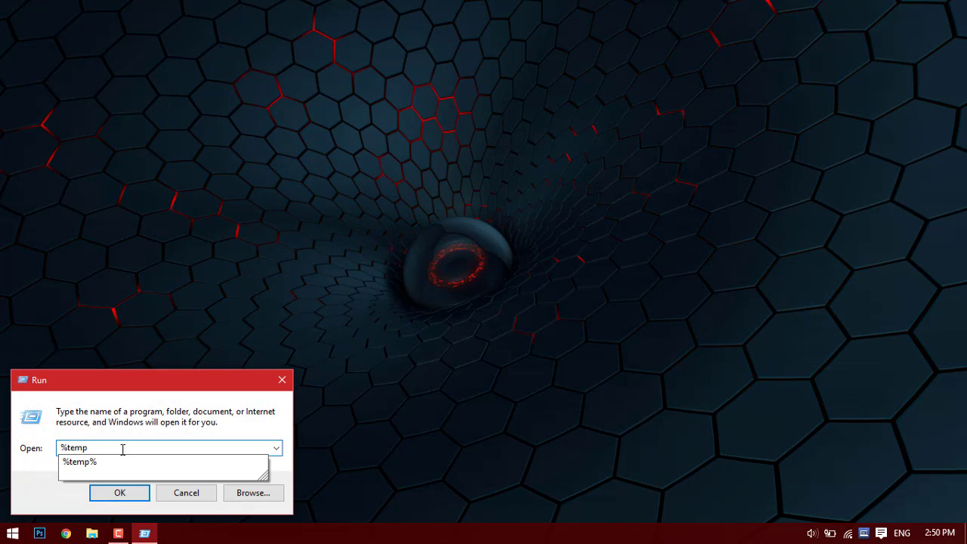
{"action": "type", "text": "%"}
{"action": "key", "text": "Return"}
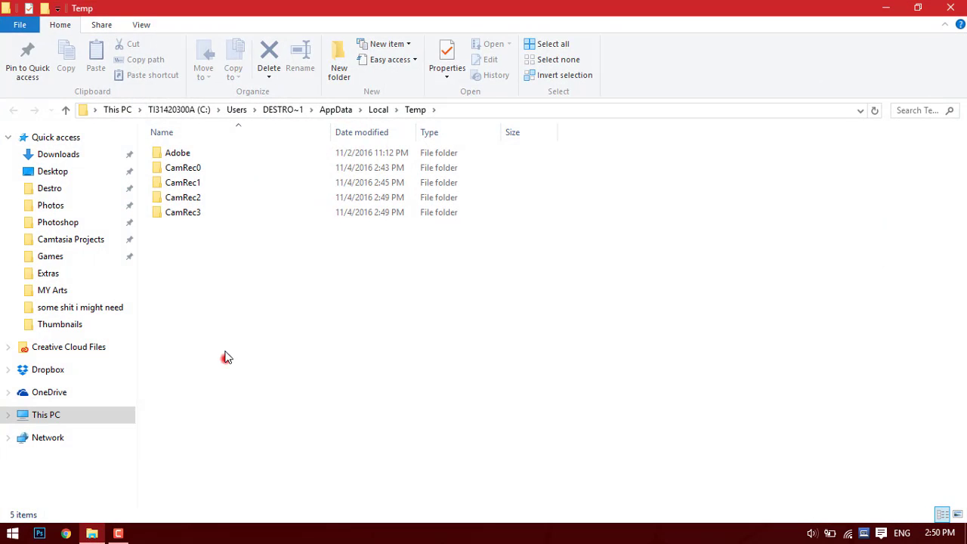
Delete all five temp folders, skipping protected ones for all and keeping Adobe; close the window.
{"action": "left_click_drag", "start_coordinate": [227, 358], "coordinate": [196, 130]}
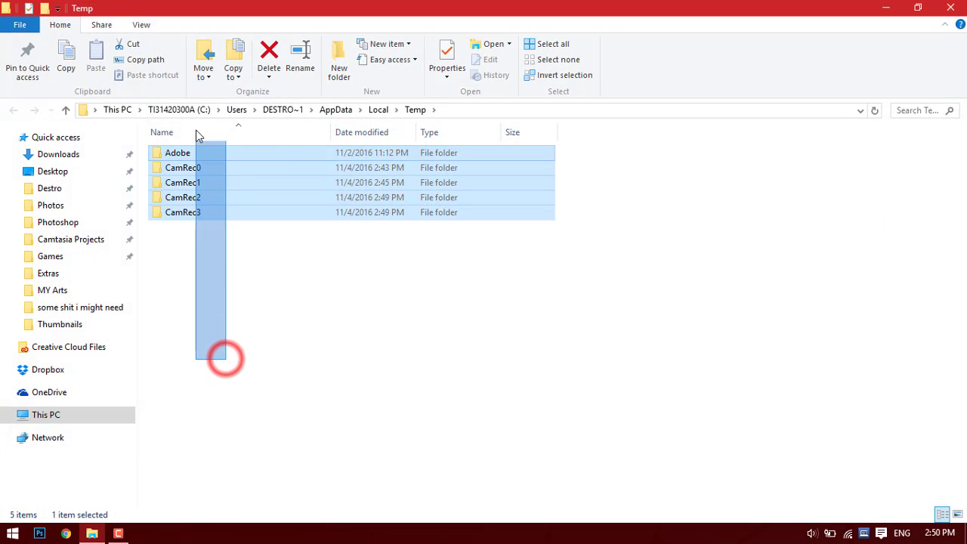
{"action": "right_click", "coordinate": [178, 153]}
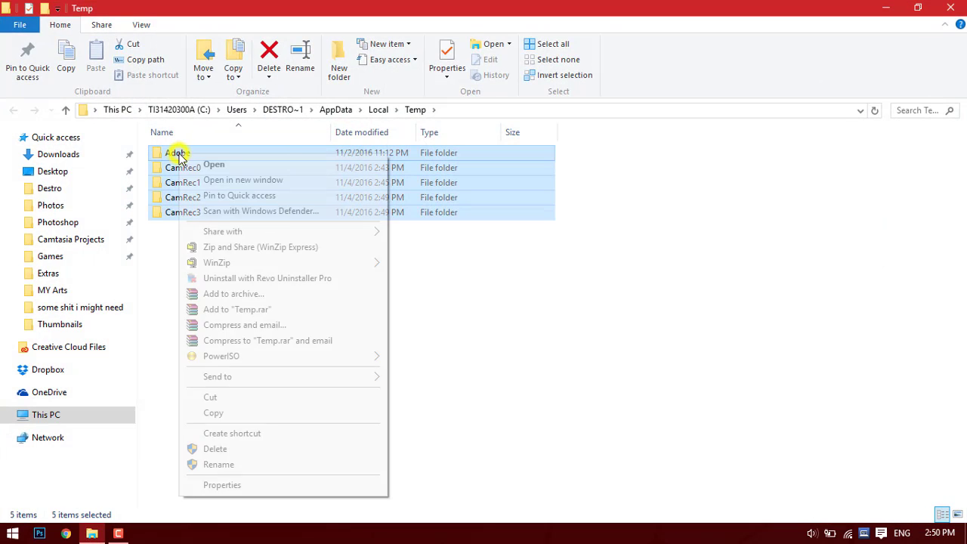
{"action": "left_click", "coordinate": [266, 450]}
{"action": "left_click", "coordinate": [491, 235]}
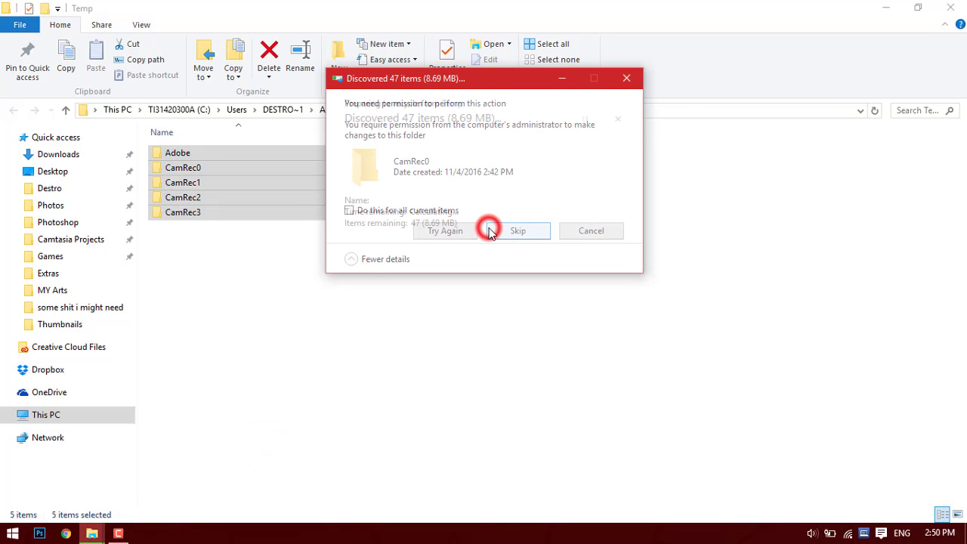
{"action": "left_click", "coordinate": [440, 211]}
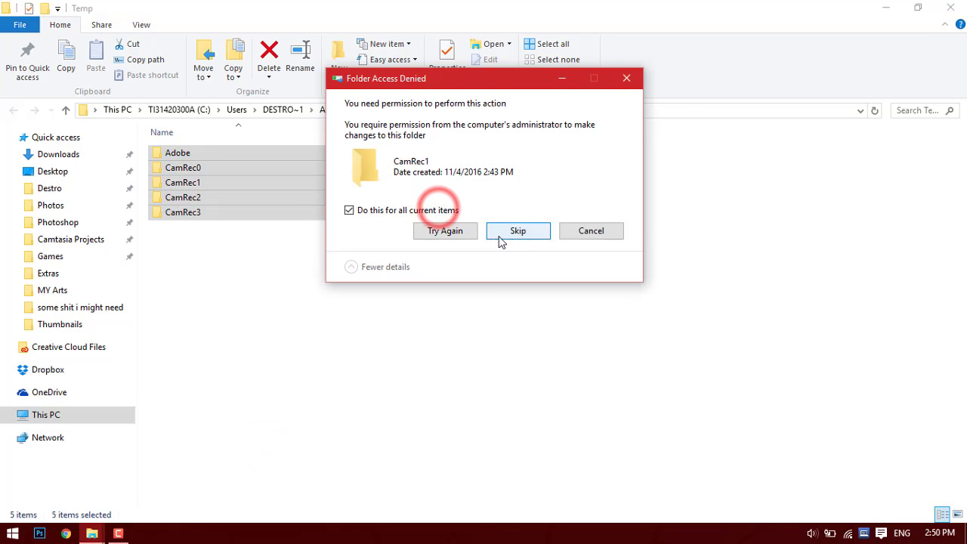
{"action": "left_click", "coordinate": [517, 231]}
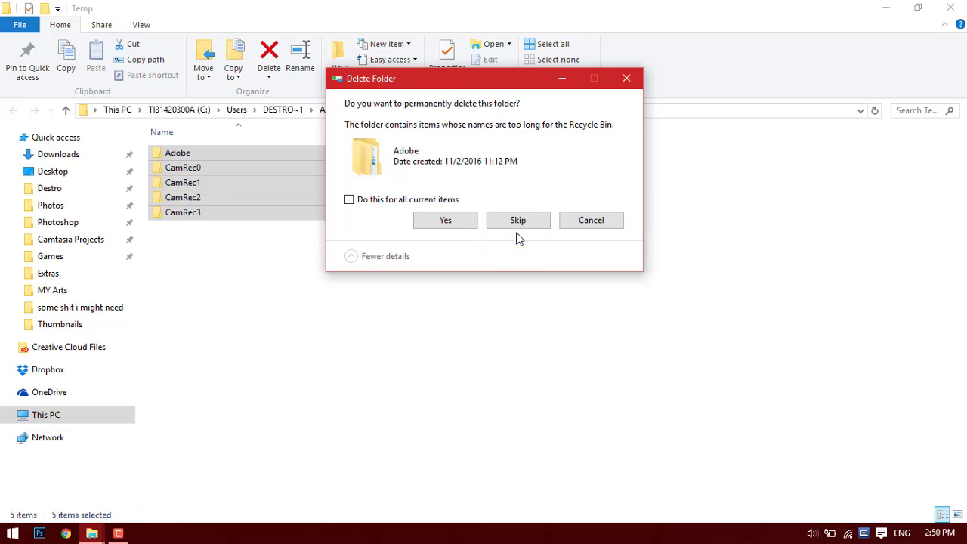
{"action": "left_click", "coordinate": [516, 219]}
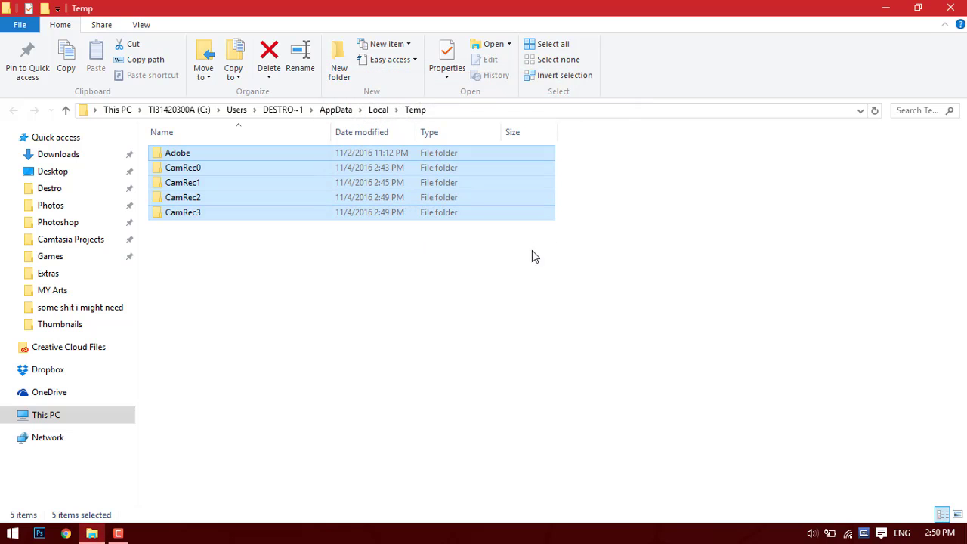
{"action": "left_click", "coordinate": [538, 291]}
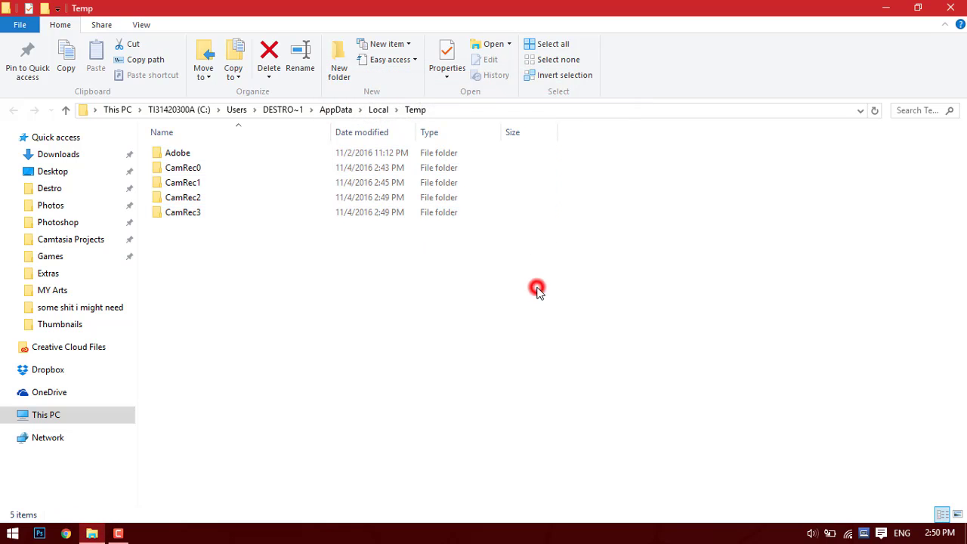
{"action": "left_click", "coordinate": [950, 7]}
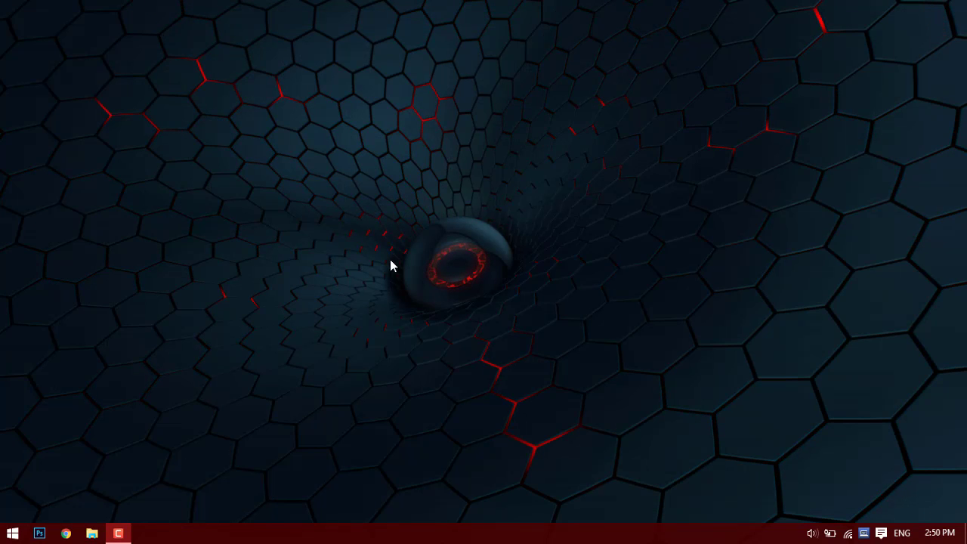
Launch Task Manager from the taskbar, maximized, on the Startup tab.
{"action": "right_click", "coordinate": [413, 529]}
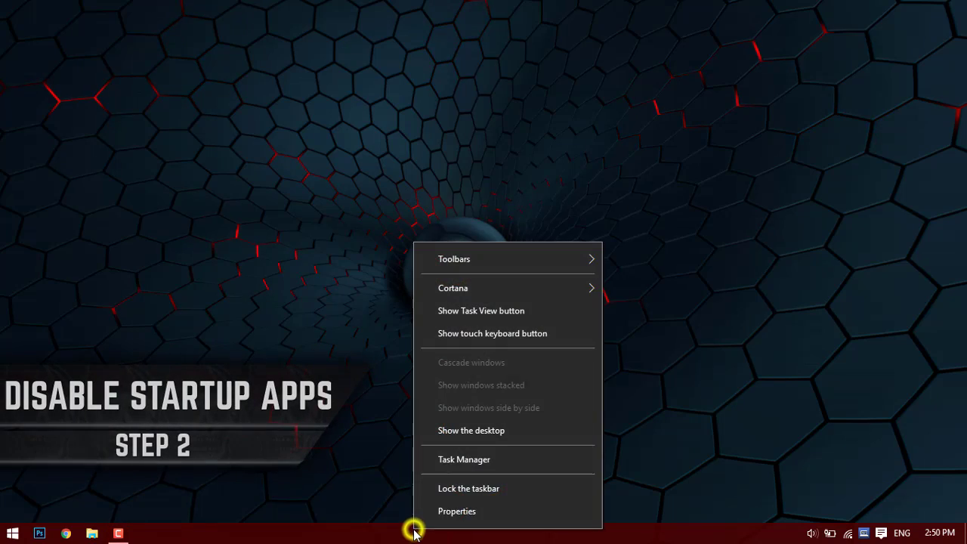
{"action": "left_click", "coordinate": [455, 461]}
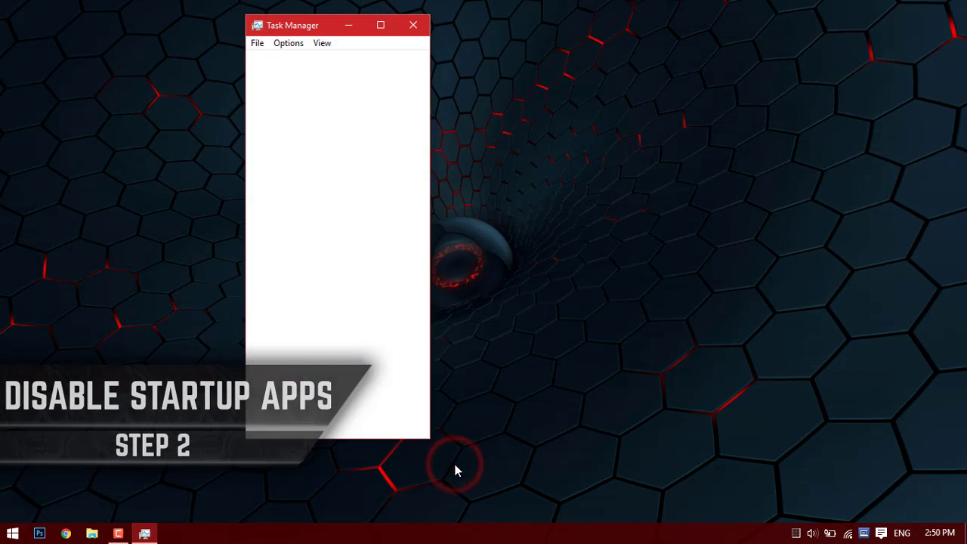
{"action": "left_click", "coordinate": [381, 25]}
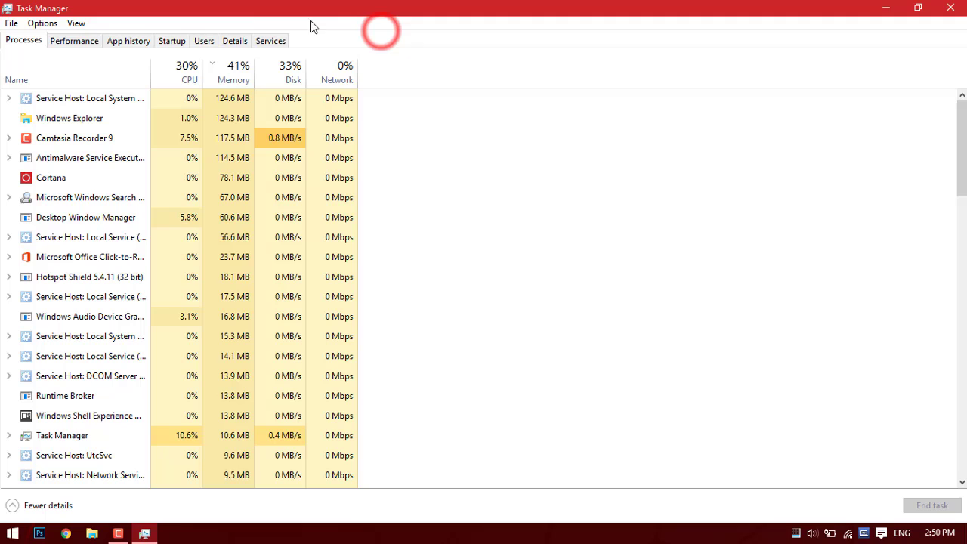
{"action": "left_click", "coordinate": [180, 44]}
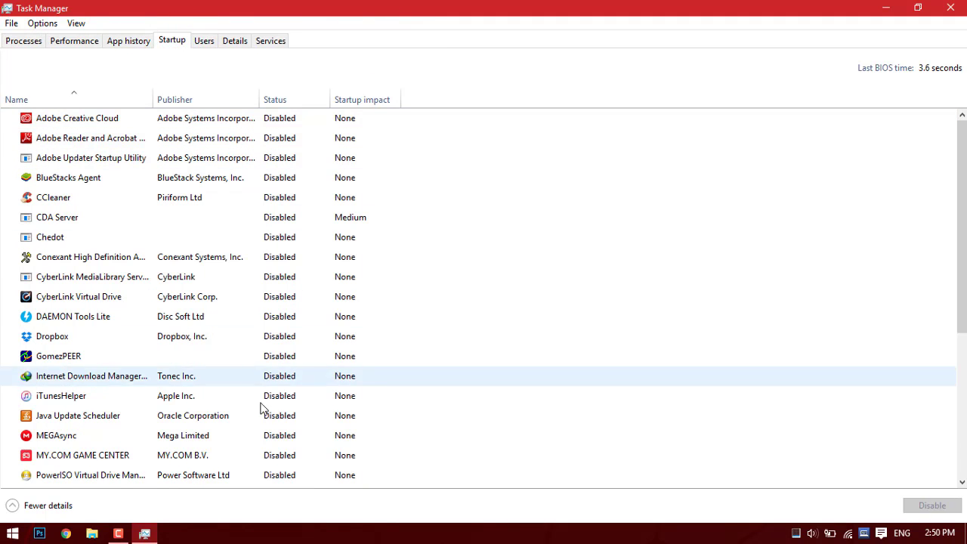
Switch StopCut Stops ARP Poisoning back to Disabled at startup and close Task Manager.
{"action": "scroll", "coordinate": [435, 283], "scroll_direction": "down", "scroll_amount": 1}
{"action": "scroll", "coordinate": [382, 363], "scroll_direction": "down", "scroll_amount": 1}
{"action": "scroll", "coordinate": [338, 425], "scroll_direction": "down", "scroll_amount": 2}
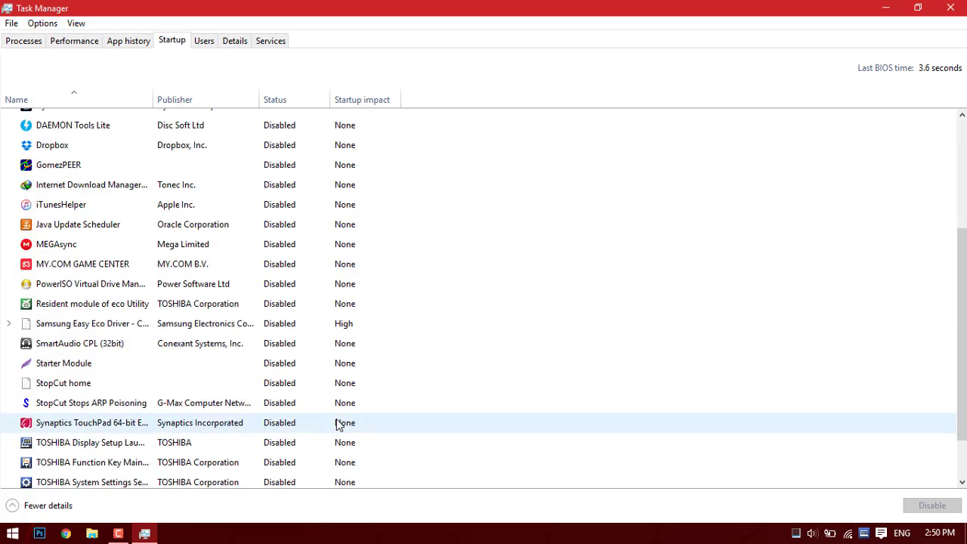
{"action": "scroll", "coordinate": [337, 424], "scroll_direction": "down", "scroll_amount": 1}
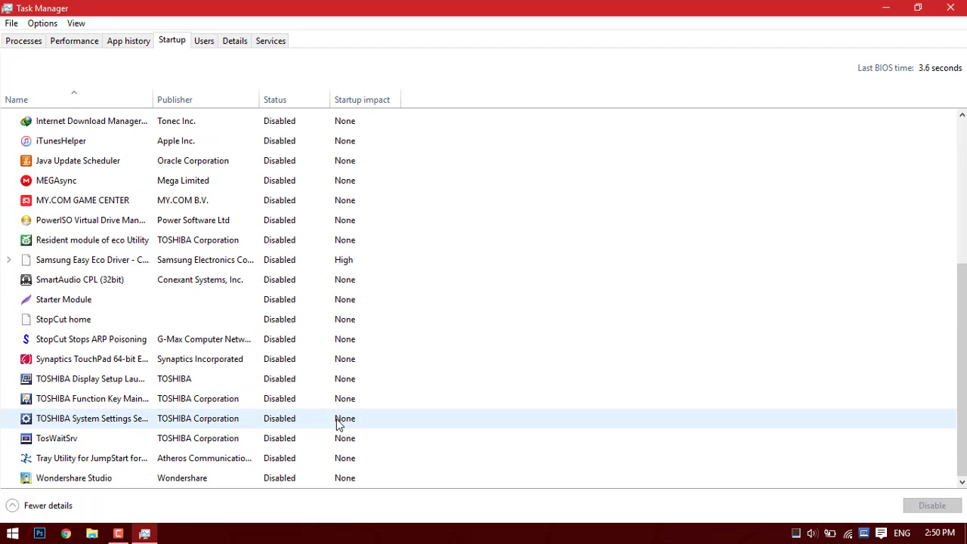
{"action": "left_click", "coordinate": [149, 339]}
{"action": "left_click", "coordinate": [931, 504]}
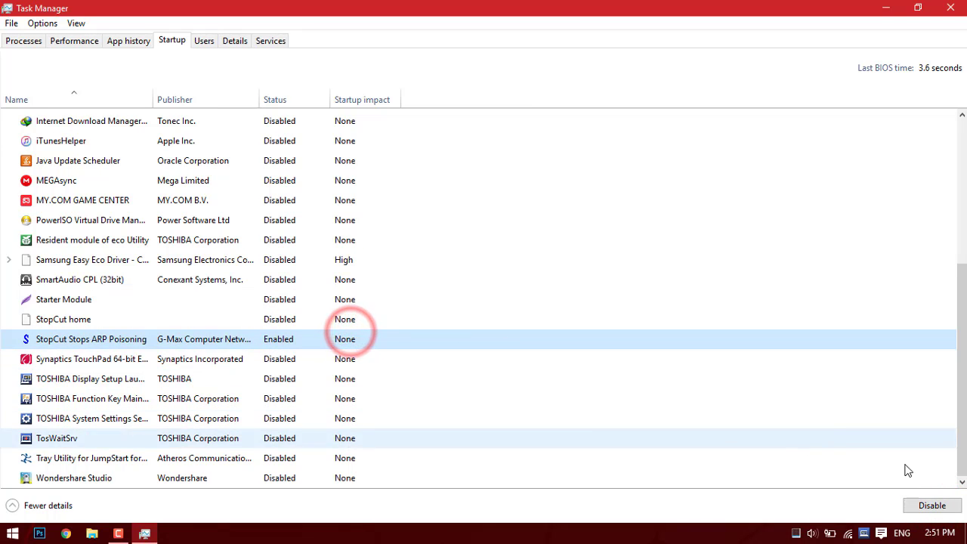
{"action": "left_click", "coordinate": [940, 505]}
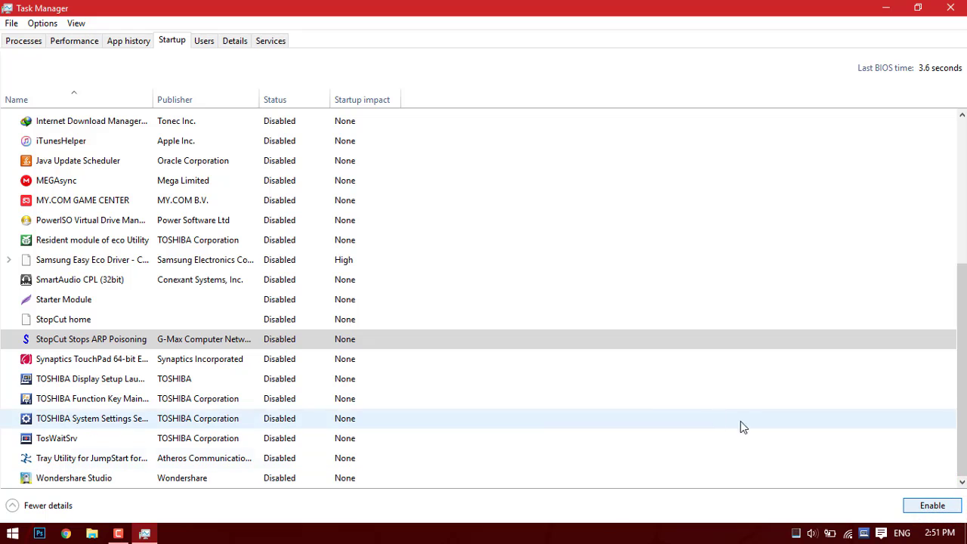
{"action": "left_click", "coordinate": [950, 8]}
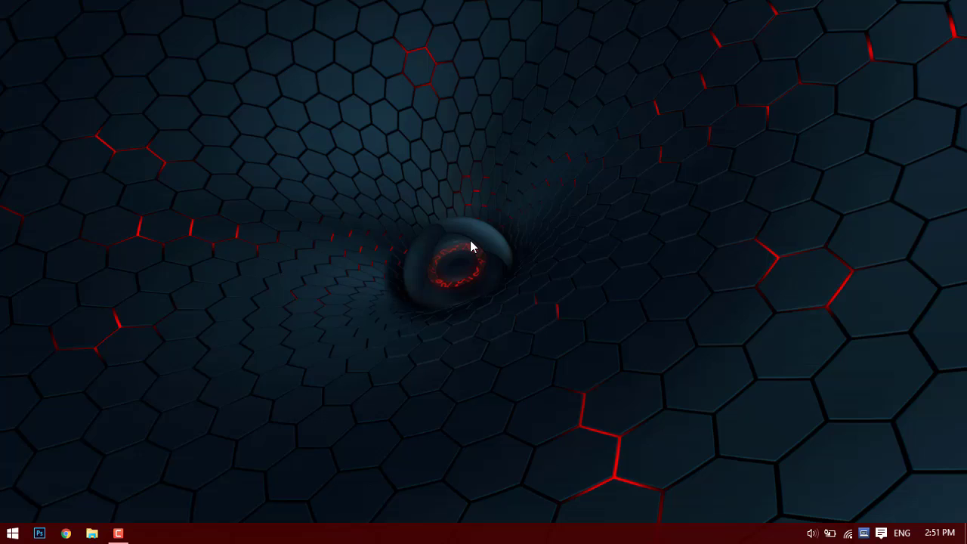
{"action": "right_click", "coordinate": [12, 533]}
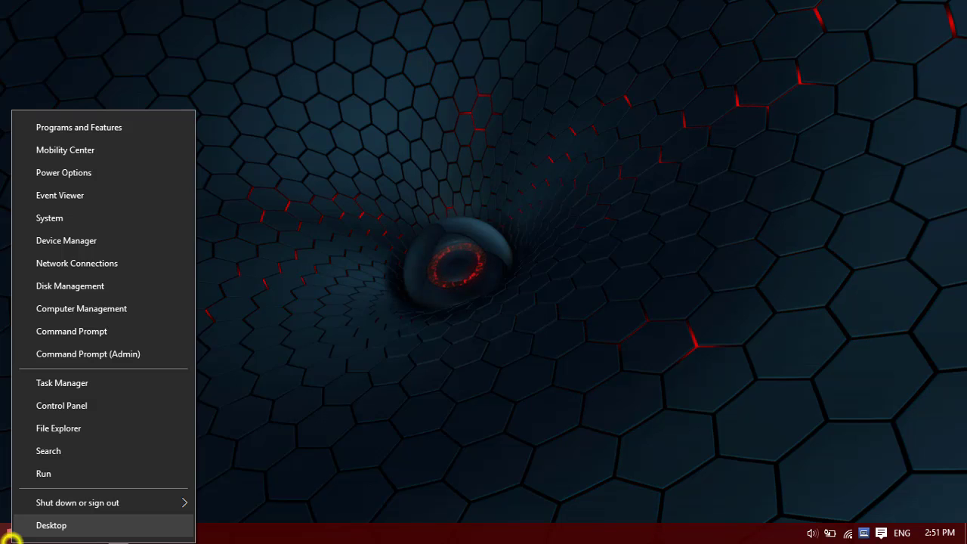
{"action": "left_click", "coordinate": [57, 476]}
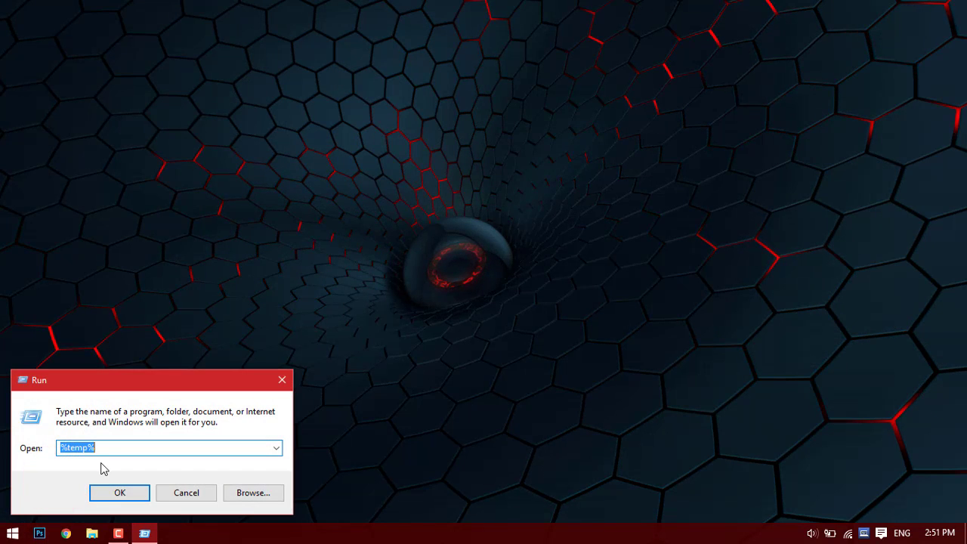
{"action": "type", "text": "prefetch"}
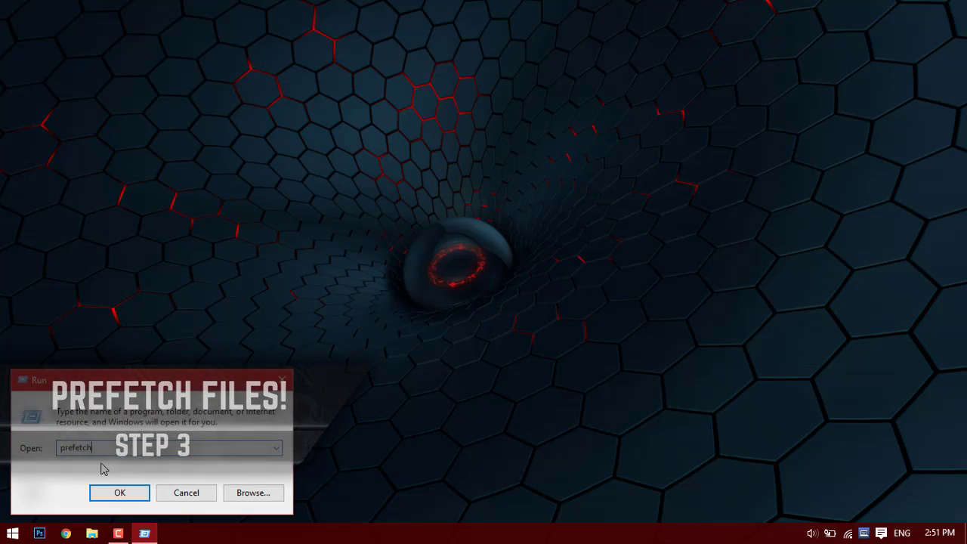
{"action": "key", "text": "Return"}
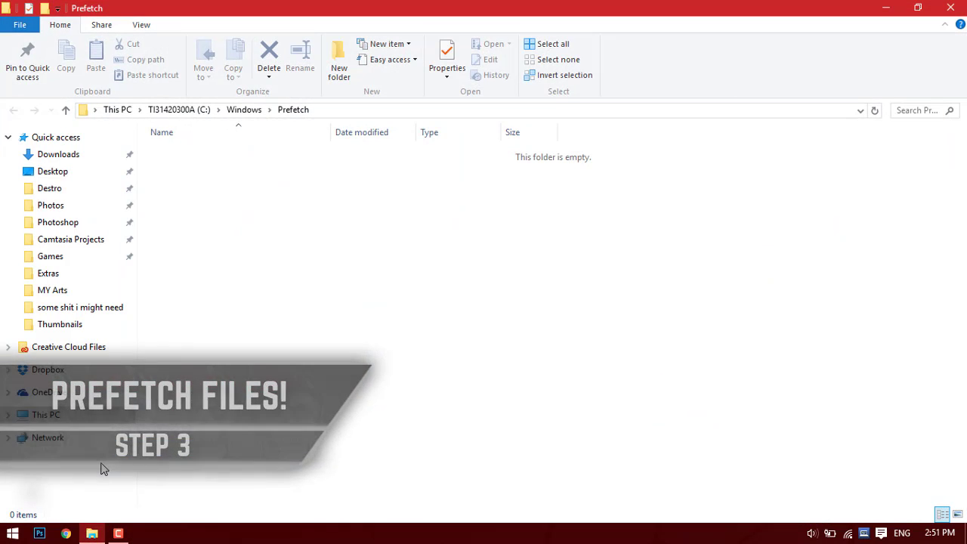
{"action": "left_click_drag", "start_coordinate": [371, 346], "coordinate": [304, 358]}
{"action": "mouse_move", "coordinate": [340, 237]}
{"action": "left_mouse_down"}
{"action": "mouse_move", "coordinate": [388, 121]}
{"action": "mouse_move", "coordinate": [327, 209]}
{"action": "left_mouse_up"}
{"action": "right_click", "coordinate": [300, 222]}
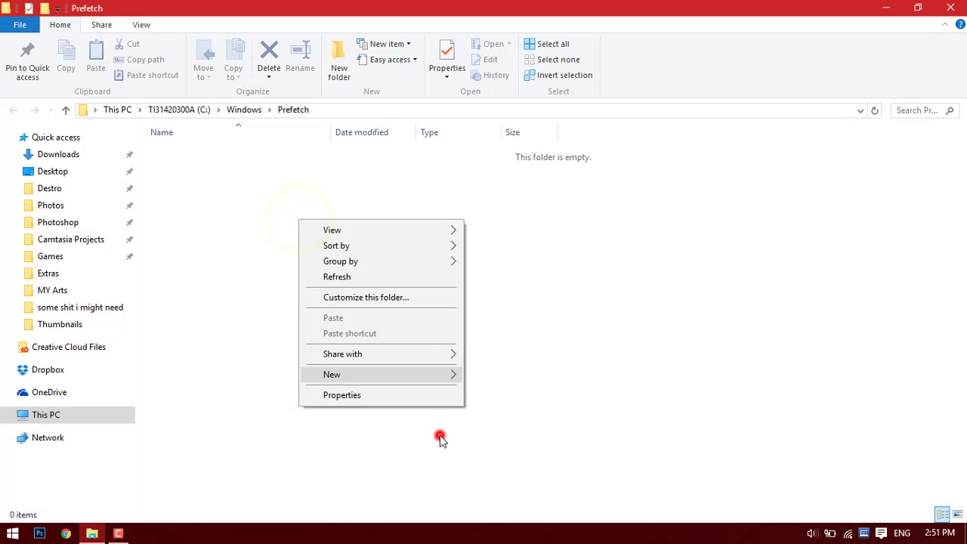
{"action": "left_click", "coordinate": [275, 134]}
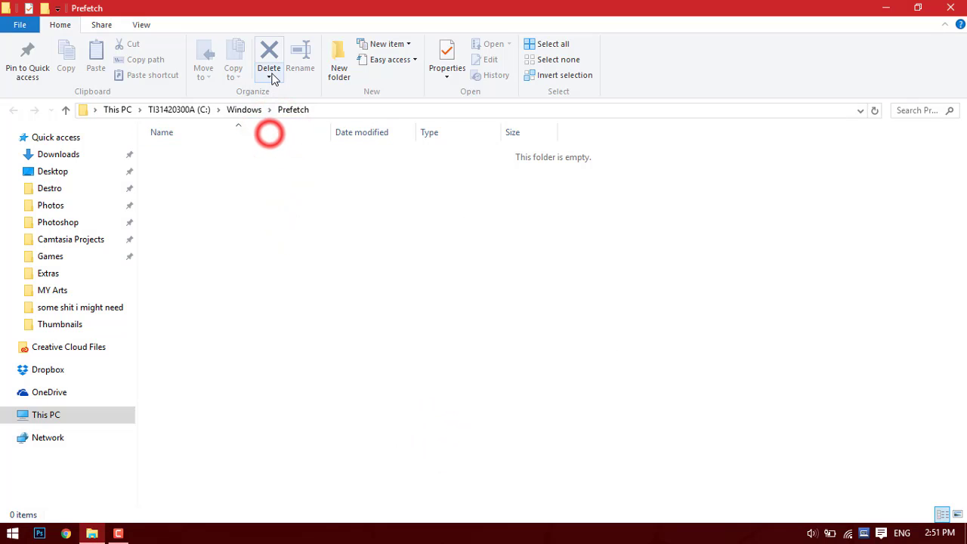
{"action": "left_click_drag", "start_coordinate": [268, 177], "coordinate": [340, 408]}
{"action": "left_click", "coordinate": [349, 302]}
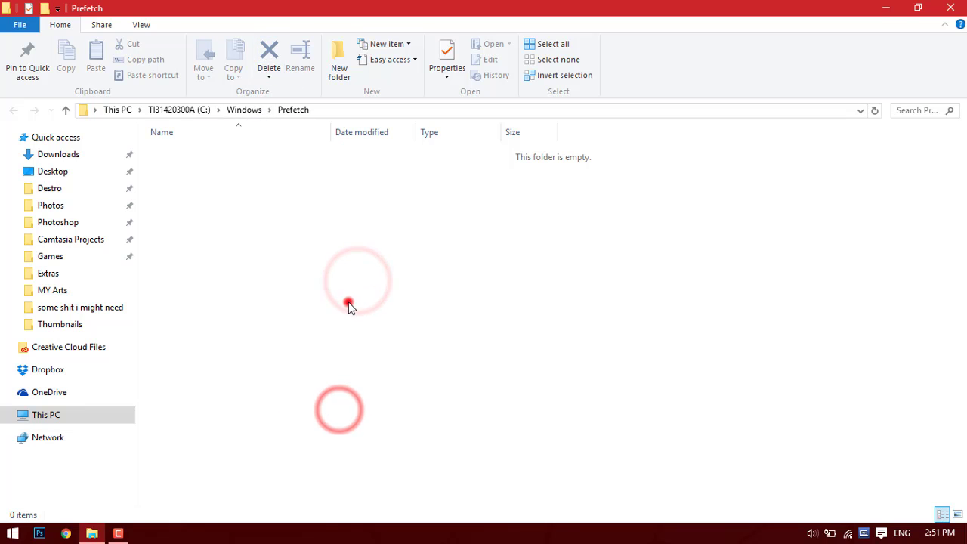
{"action": "left_click", "coordinate": [951, 7]}
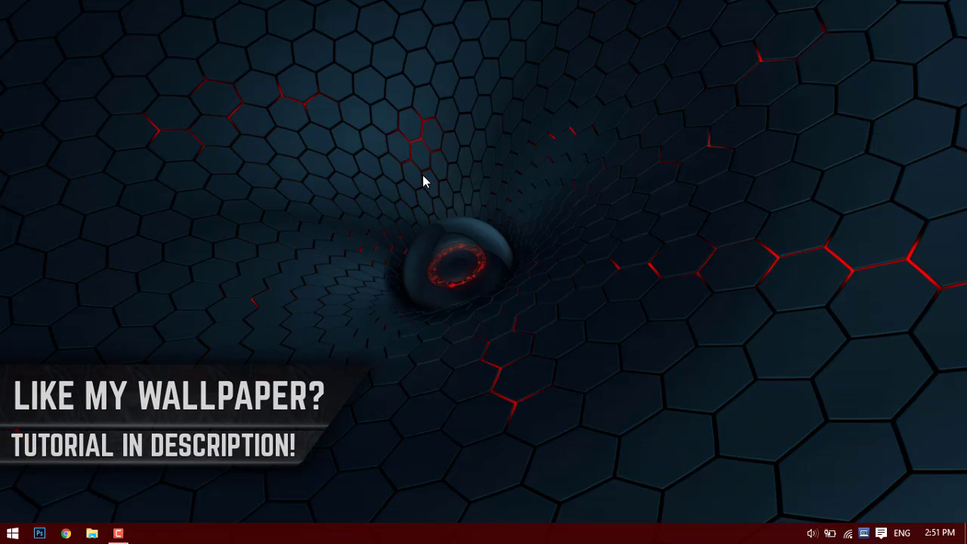
{"action": "left_click", "coordinate": [12, 533]}
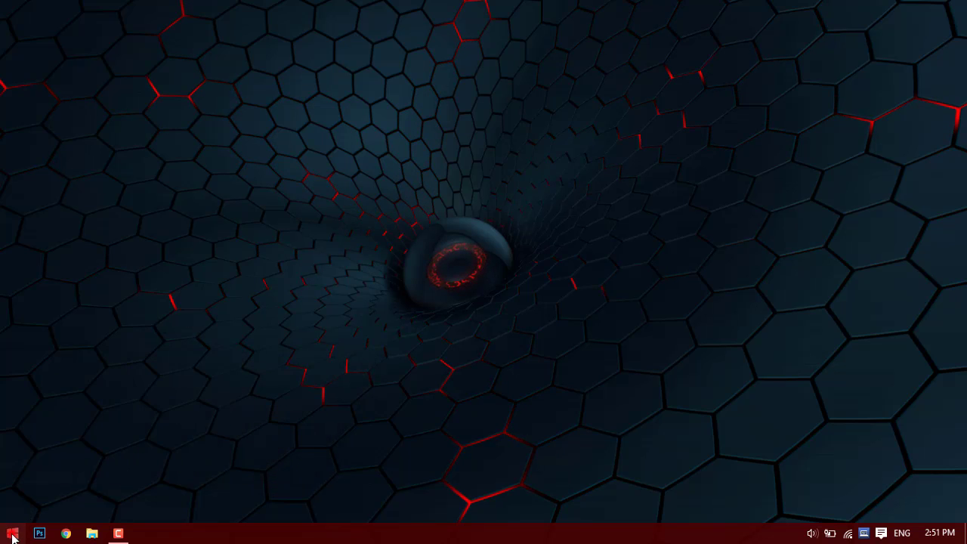
{"action": "type", "text": "pow"}
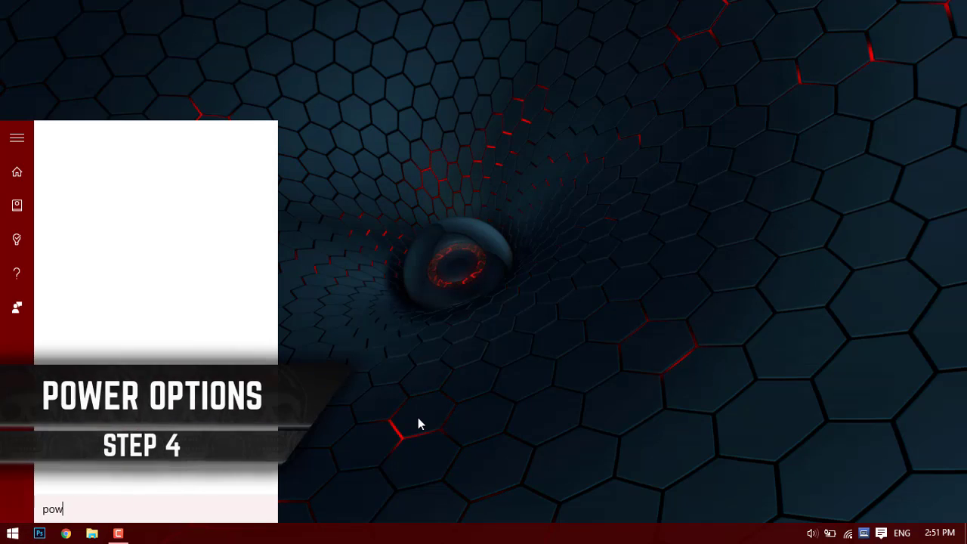
{"action": "type", "text": "er options"}
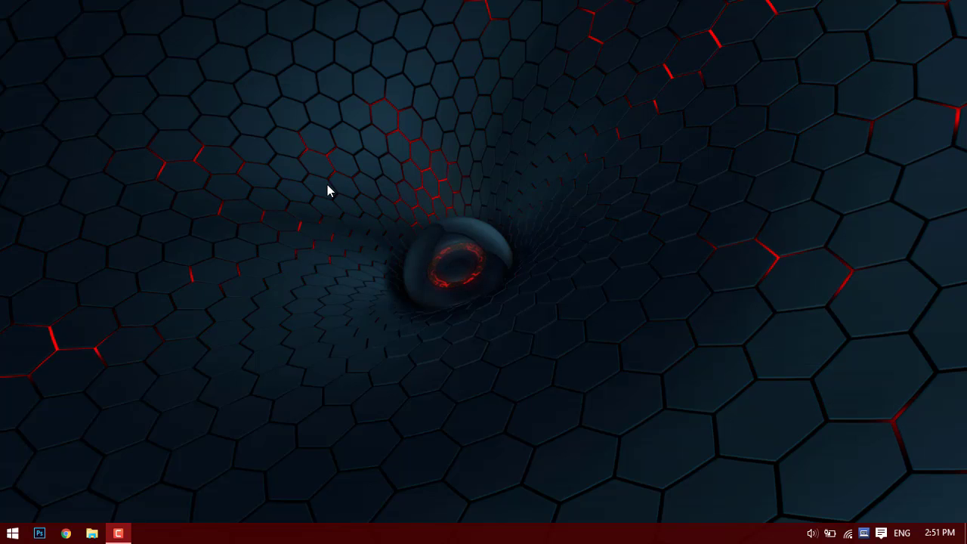
Open the System information page for This PC from File Explorer.
{"action": "left_click", "coordinate": [92, 534]}
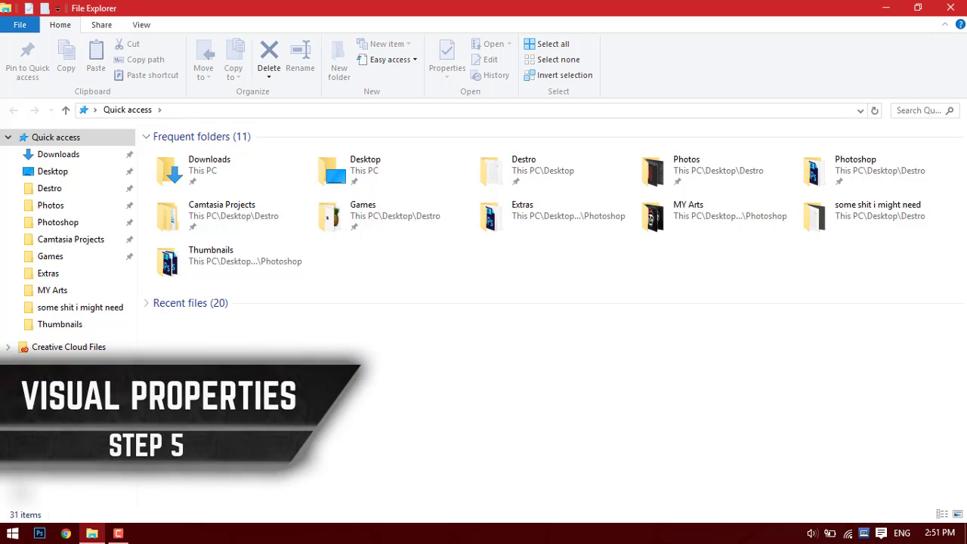
{"action": "left_click", "coordinate": [60, 416]}
{"action": "right_click", "coordinate": [61, 416]}
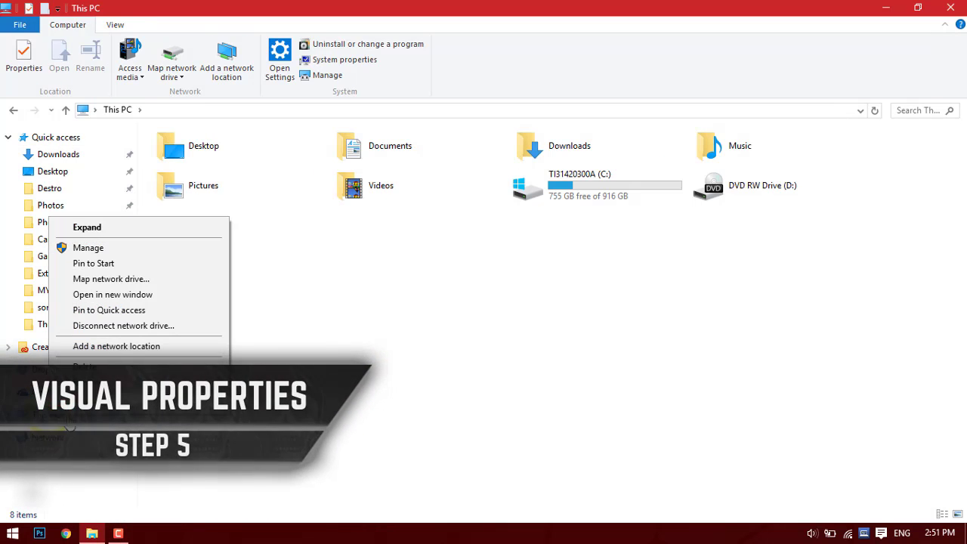
{"action": "left_click", "coordinate": [83, 406]}
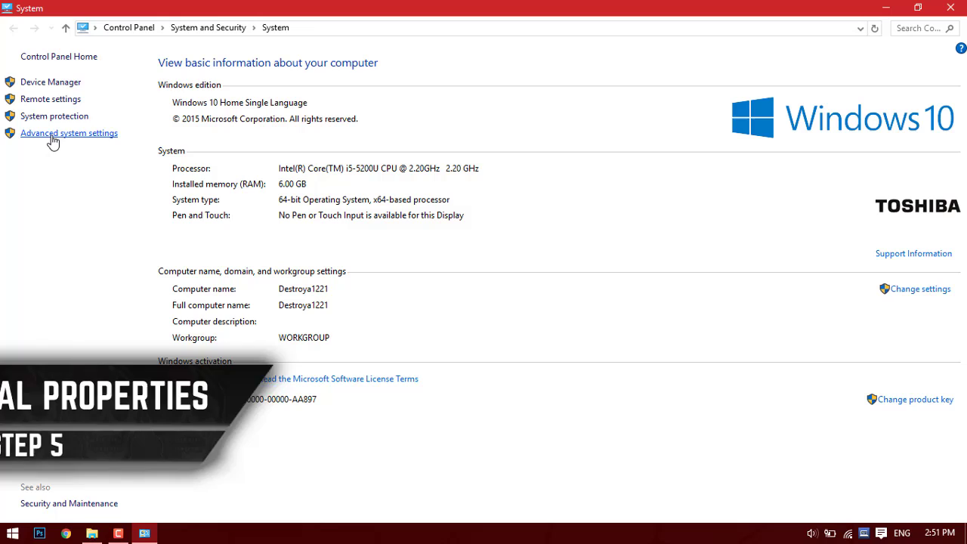
Choose 'Adjust for best performance' in Performance Options and confirm both dialogs with OK.
{"action": "left_click", "coordinate": [53, 142]}
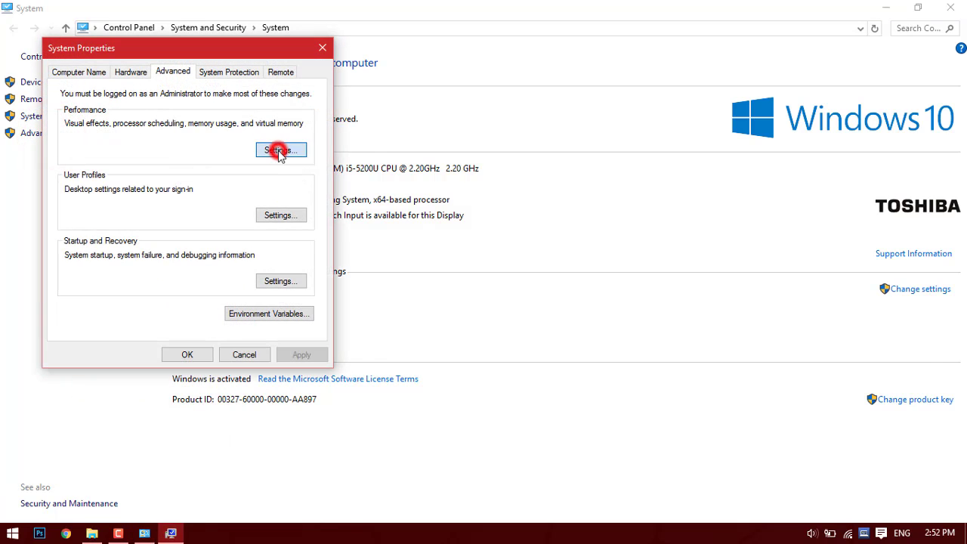
{"action": "left_click", "coordinate": [280, 150]}
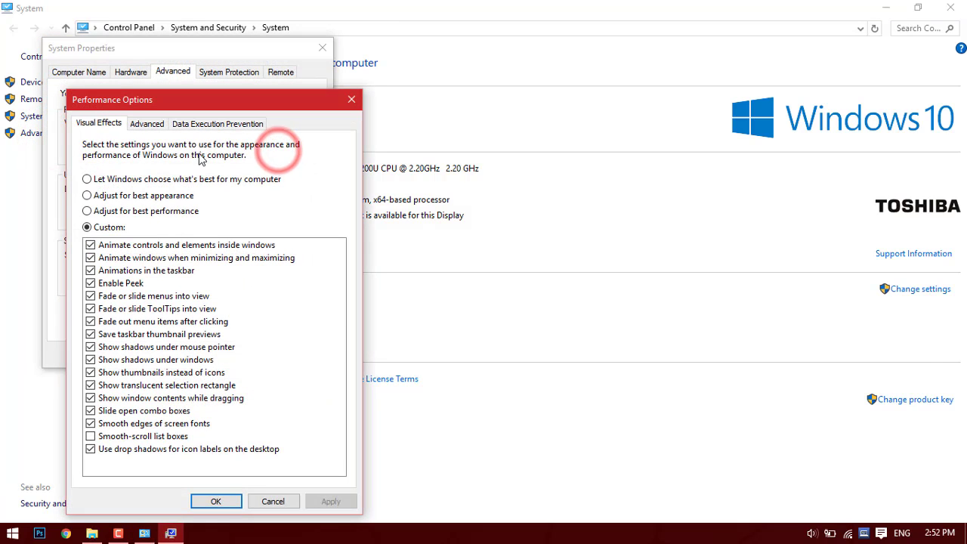
{"action": "left_click", "coordinate": [87, 212]}
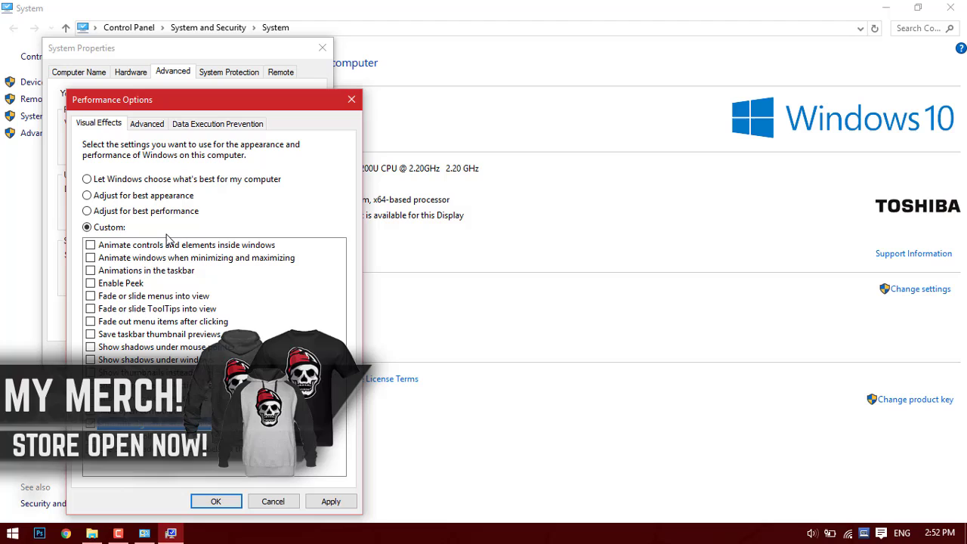
{"action": "left_click", "coordinate": [216, 501]}
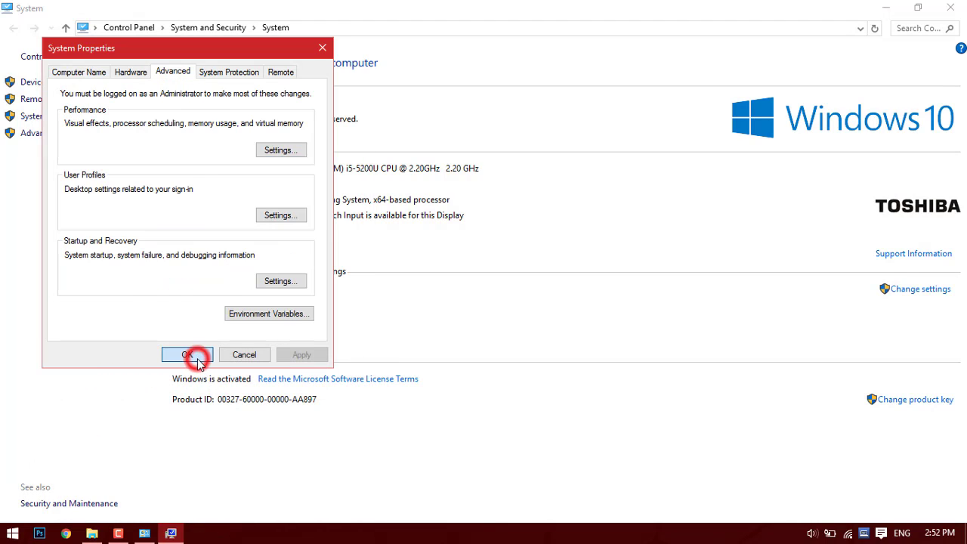
{"action": "left_click", "coordinate": [189, 355]}
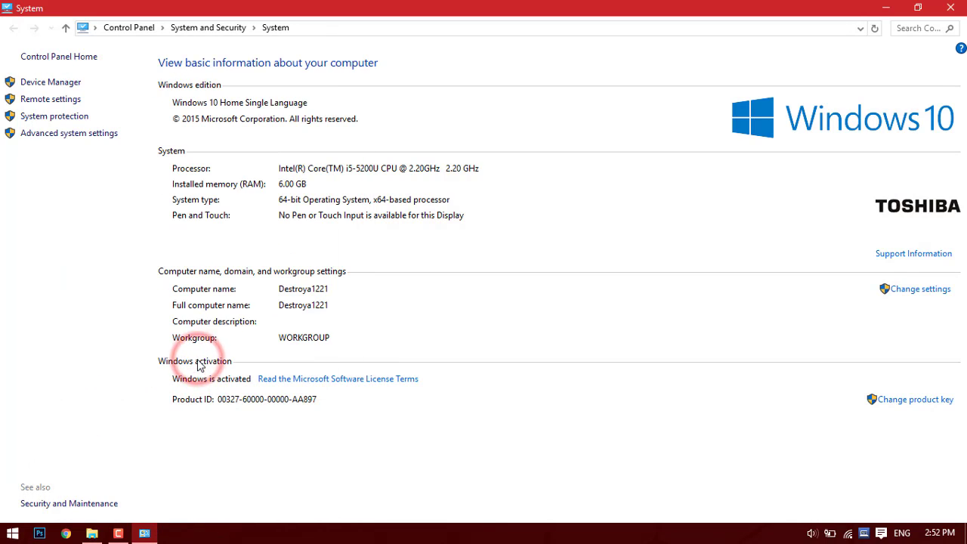
Close the System and This PC windows and reopen File Explorer at This PC.
{"action": "left_click", "coordinate": [952, 9]}
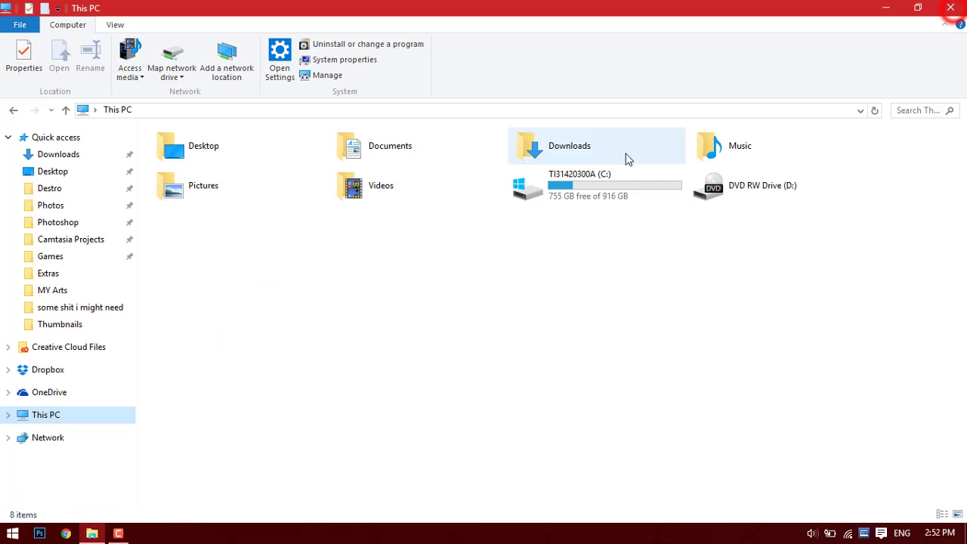
{"action": "left_click", "coordinate": [950, 8]}
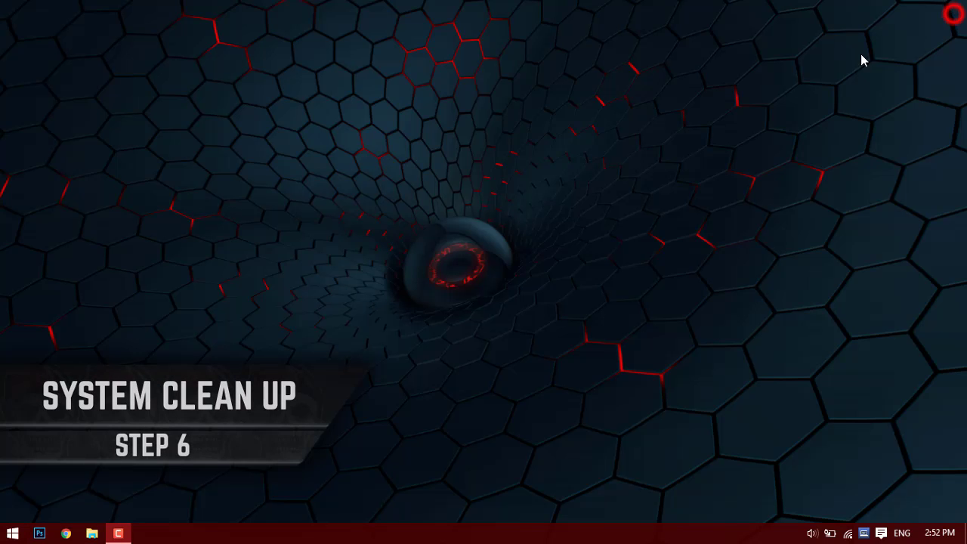
{"action": "left_click", "coordinate": [92, 533]}
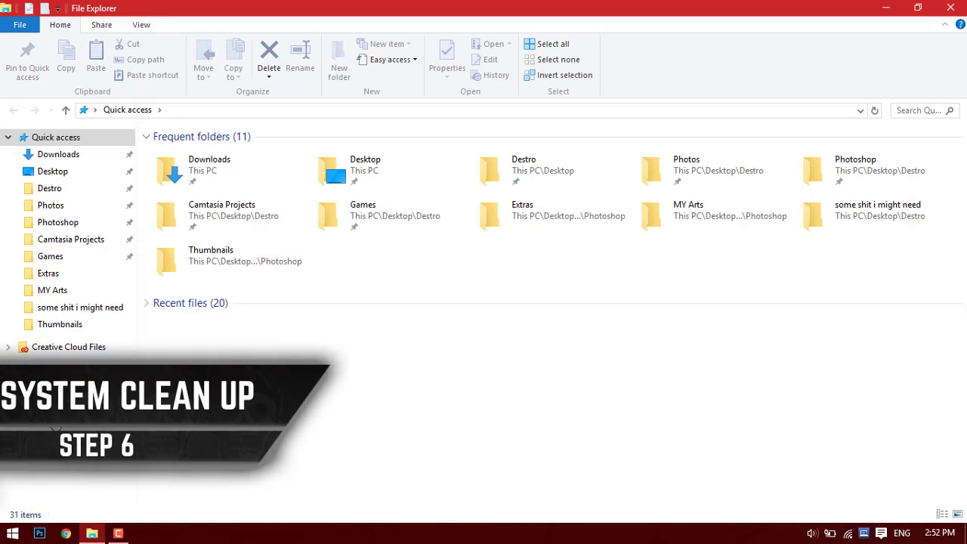
{"action": "left_click", "coordinate": [53, 414]}
Run Disk Cleanup from the C: drive's Properties dialog.
{"action": "left_click", "coordinate": [563, 187]}
{"action": "right_click", "coordinate": [564, 186]}
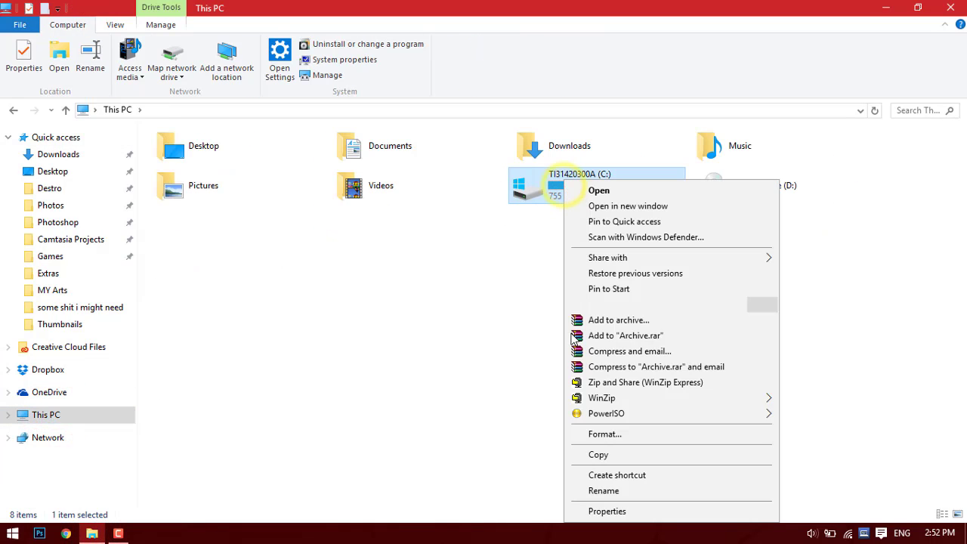
{"action": "left_click", "coordinate": [597, 512]}
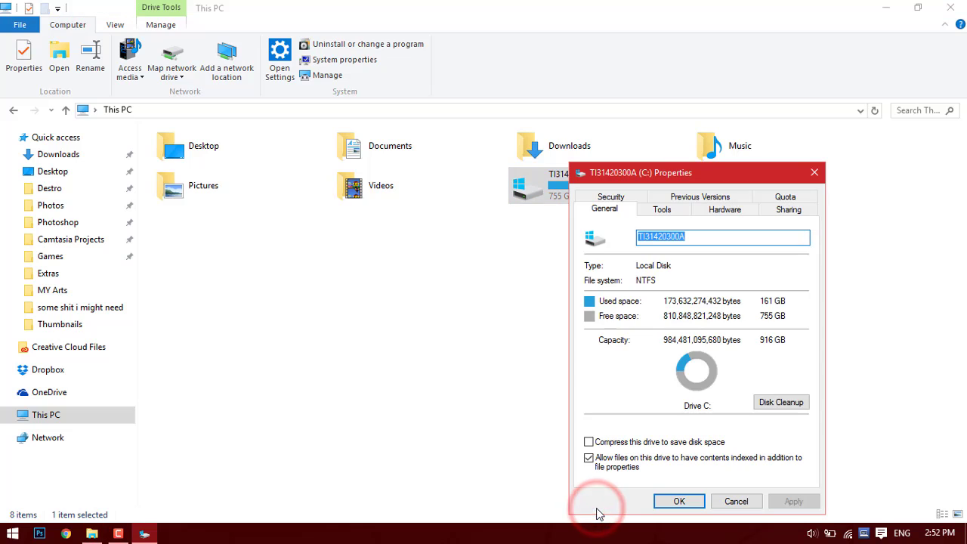
{"action": "left_click", "coordinate": [775, 405]}
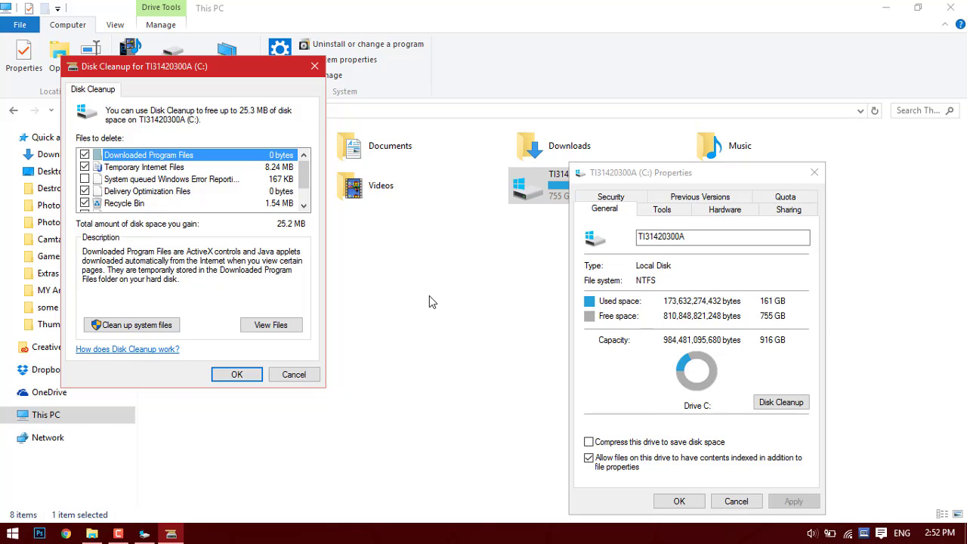
Rescan with 'Clean up system files', review the 133 MB list, and center the dialog.
{"action": "key", "text": "XF86AudioLowerVolume"}
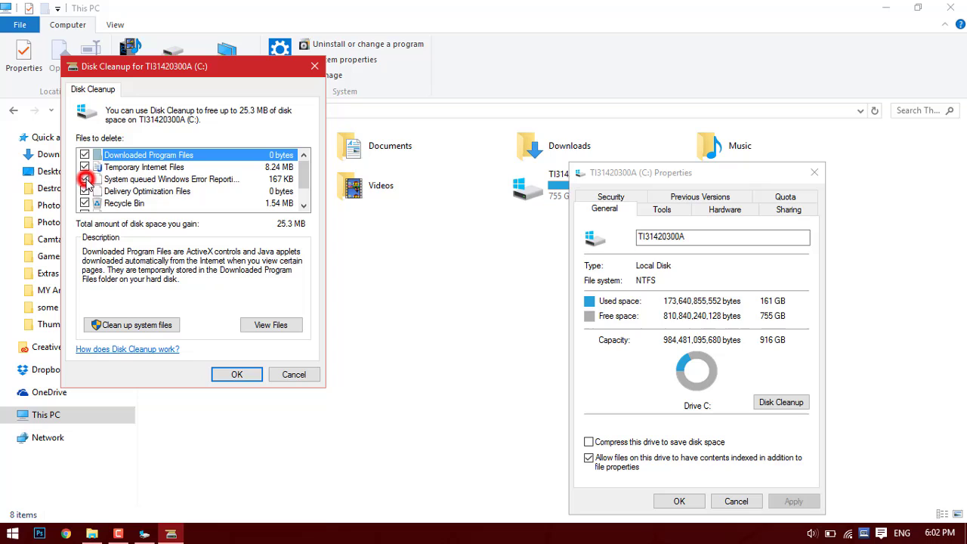
{"action": "scroll", "coordinate": [86, 185], "scroll_direction": "down", "scroll_amount": 1}
{"action": "scroll", "coordinate": [87, 189], "scroll_direction": "up", "scroll_amount": 1}
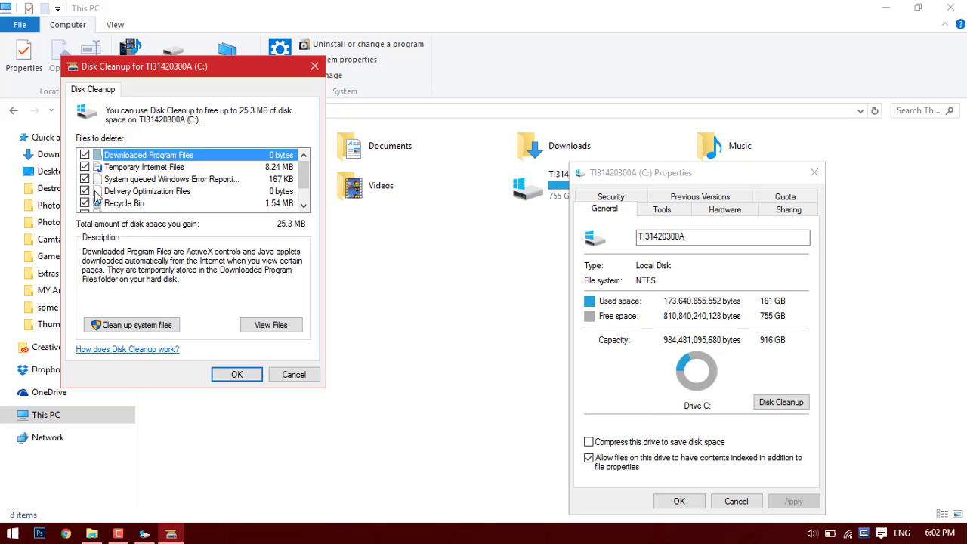
{"action": "left_click", "coordinate": [149, 325]}
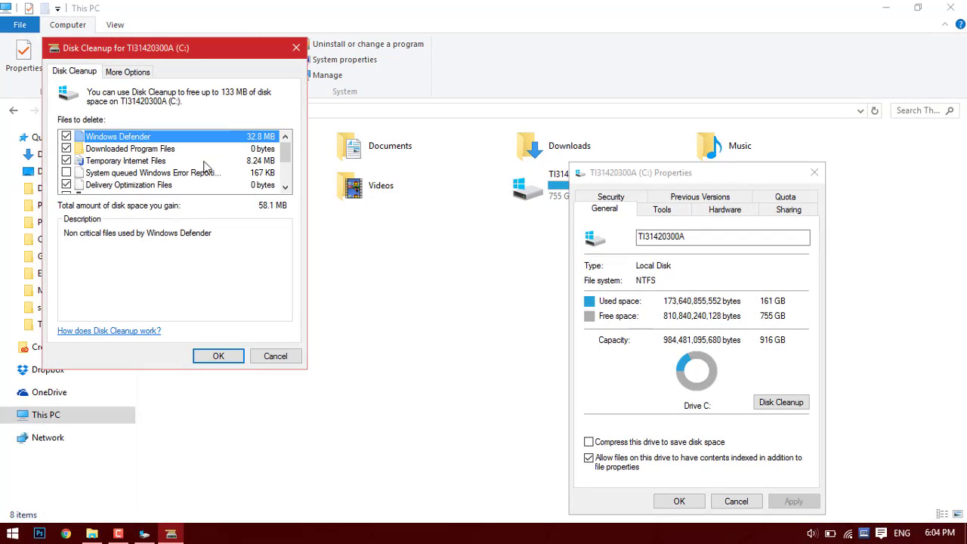
{"action": "scroll", "coordinate": [254, 166], "scroll_direction": "down", "scroll_amount": 2}
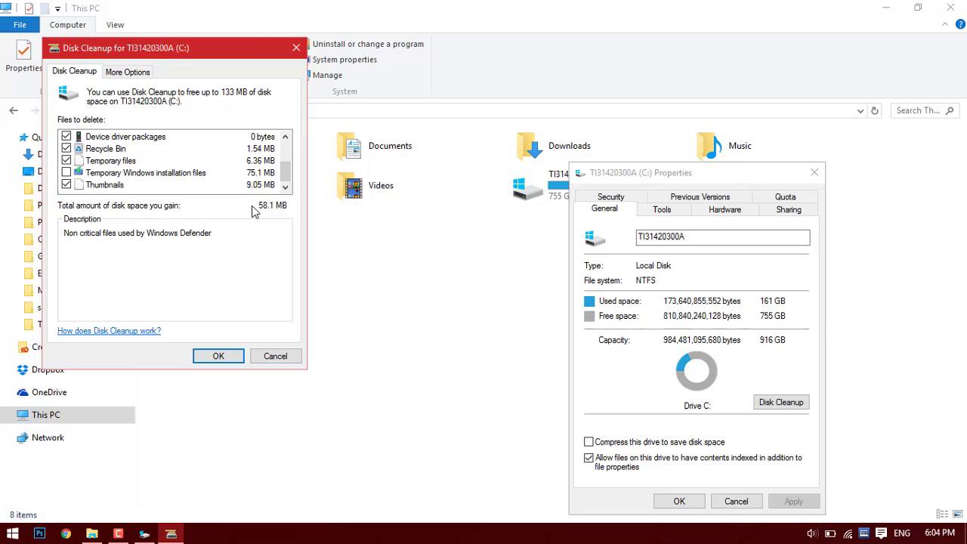
{"action": "scroll", "coordinate": [192, 167], "scroll_direction": "up", "scroll_amount": 1}
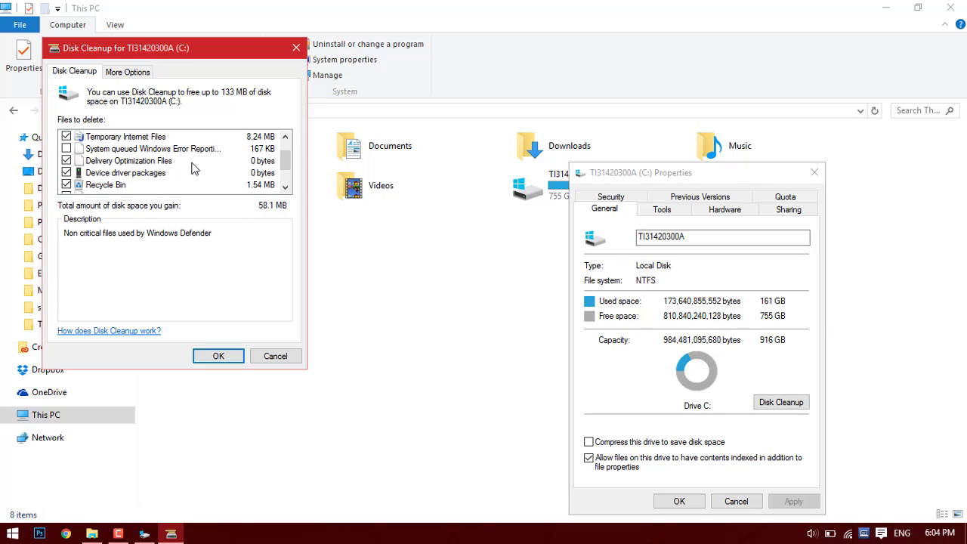
{"action": "scroll", "coordinate": [192, 167], "scroll_direction": "down", "scroll_amount": 1}
{"action": "scroll", "coordinate": [192, 167], "scroll_direction": "up", "scroll_amount": 1}
{"action": "left_click_drag", "start_coordinate": [212, 48], "coordinate": [313, 109]}
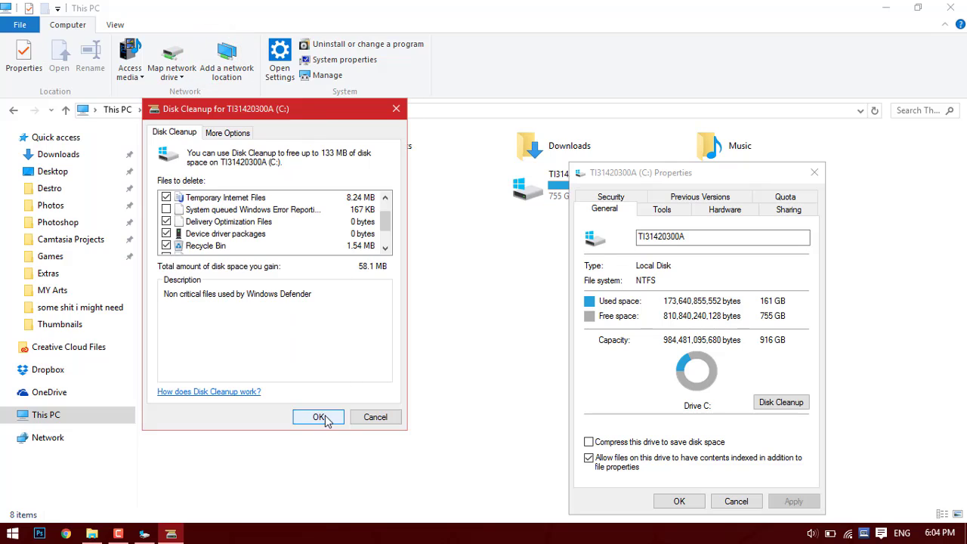
Permanently delete the checked files, then close C: Properties showing 754 GB free.
{"action": "left_click", "coordinate": [319, 418]}
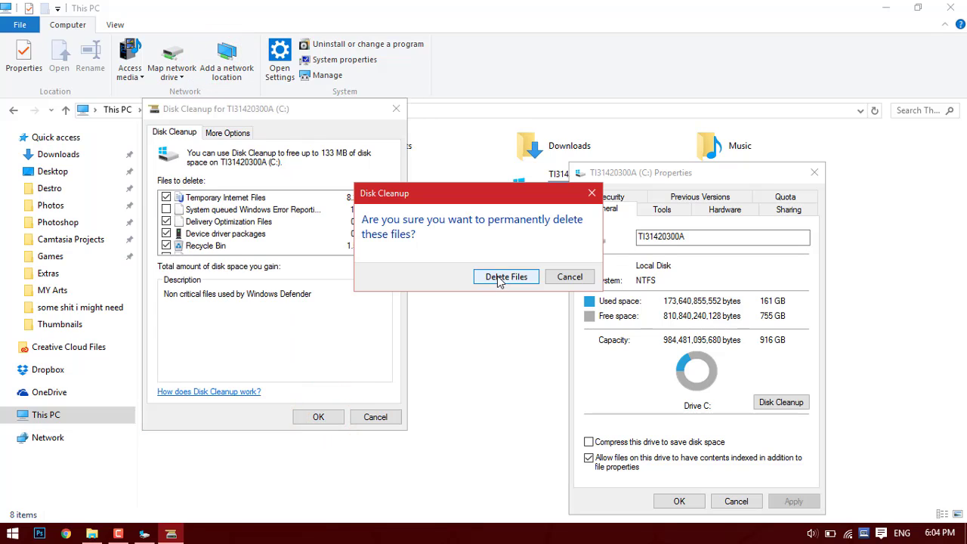
{"action": "left_click", "coordinate": [506, 277]}
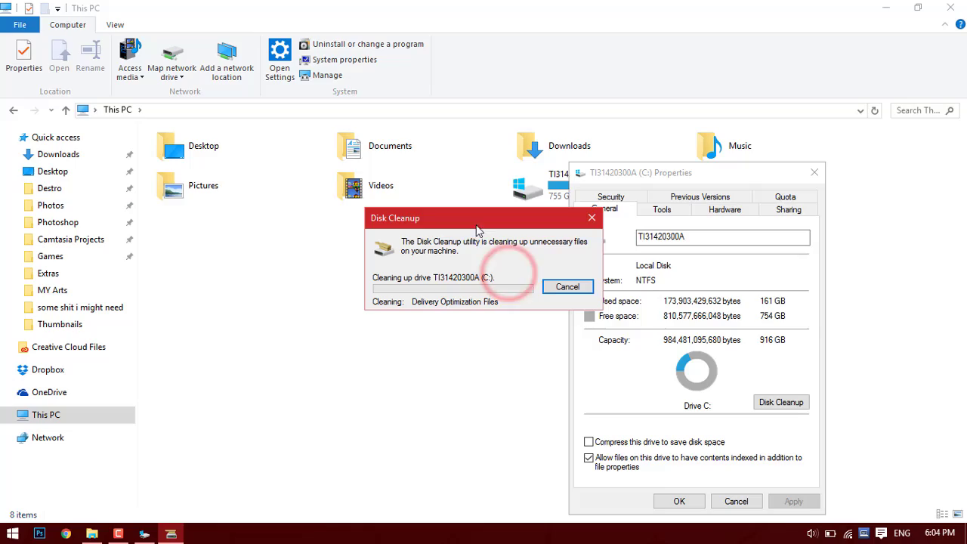
{"action": "left_click_drag", "start_coordinate": [468, 210], "coordinate": [403, 209]}
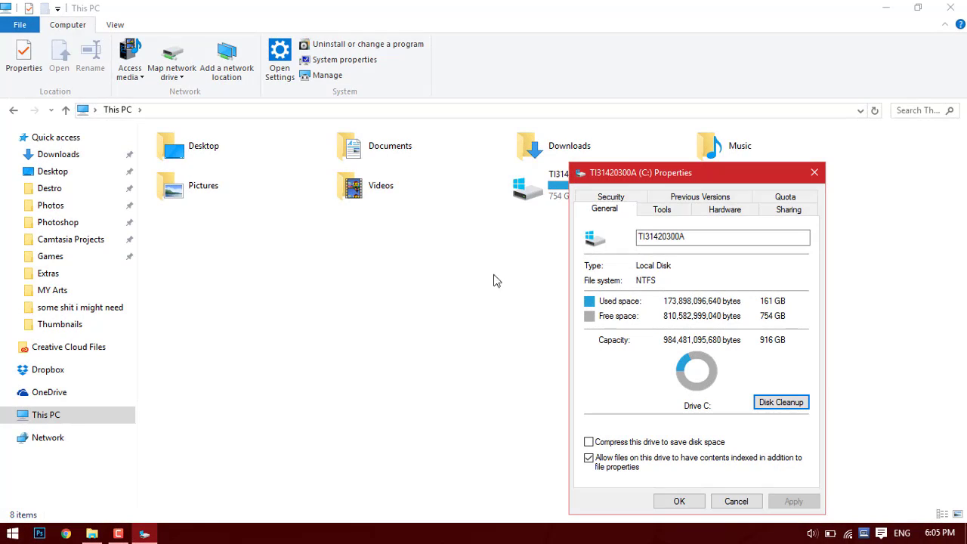
{"action": "left_click", "coordinate": [680, 503]}
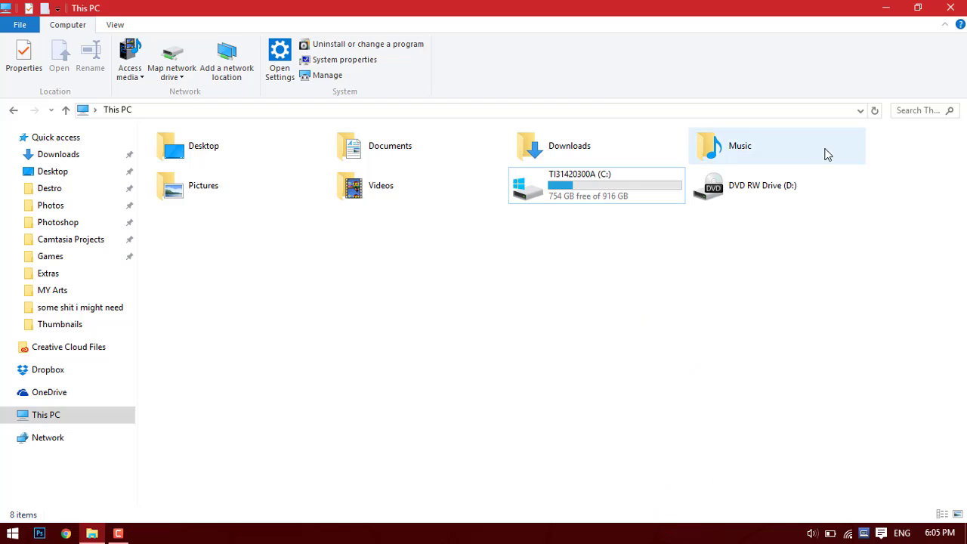
Close the This PC window and click the empty desktop.
{"action": "left_click", "coordinate": [949, 9]}
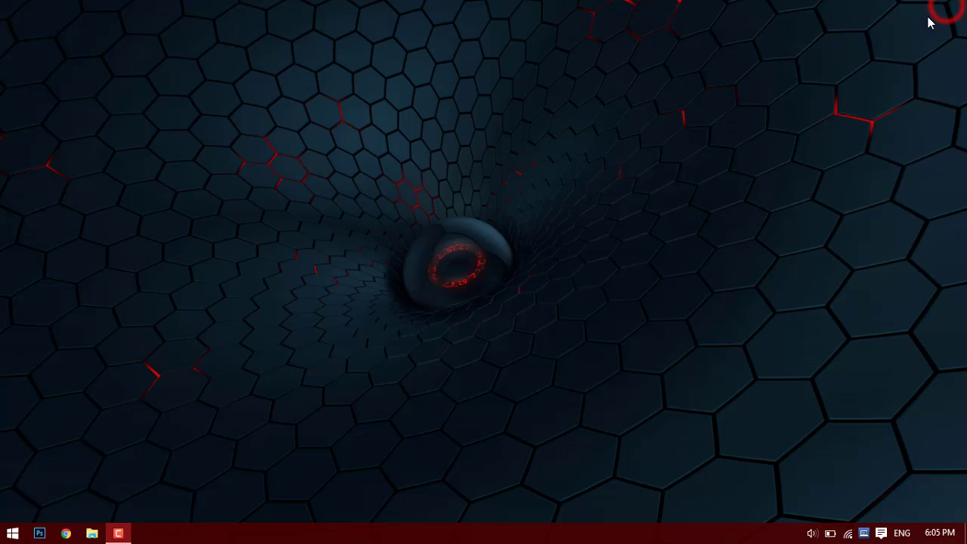
{"action": "left_click", "coordinate": [507, 259]}
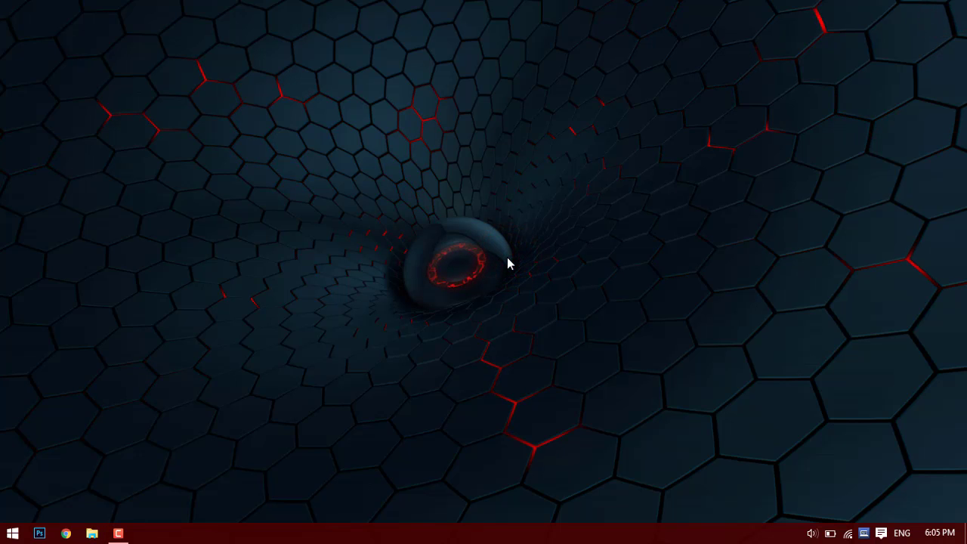